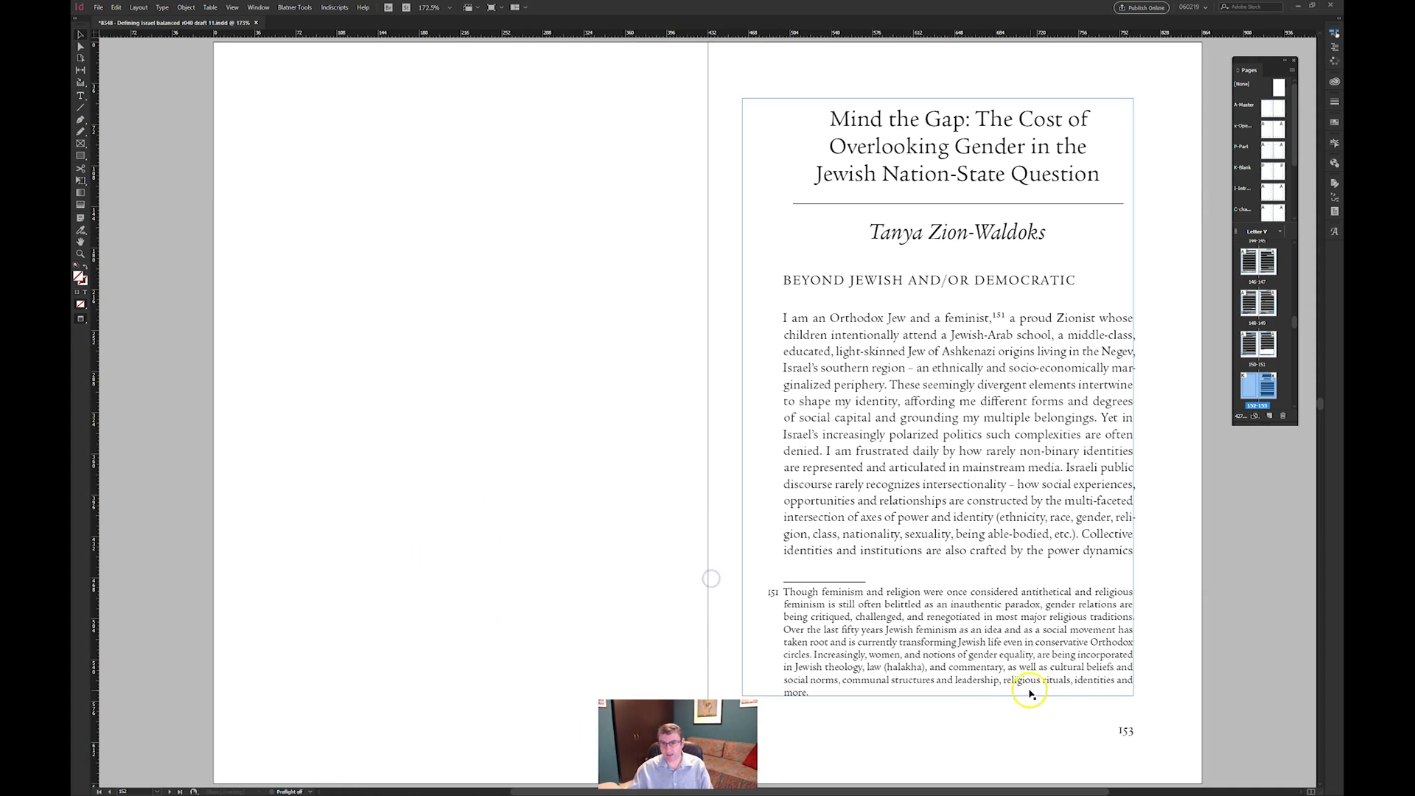
- Set the document's footnote numbering to restart every section
left_click_drag(1030, 669, 1187, 758)
key("ctrl+alt+0")
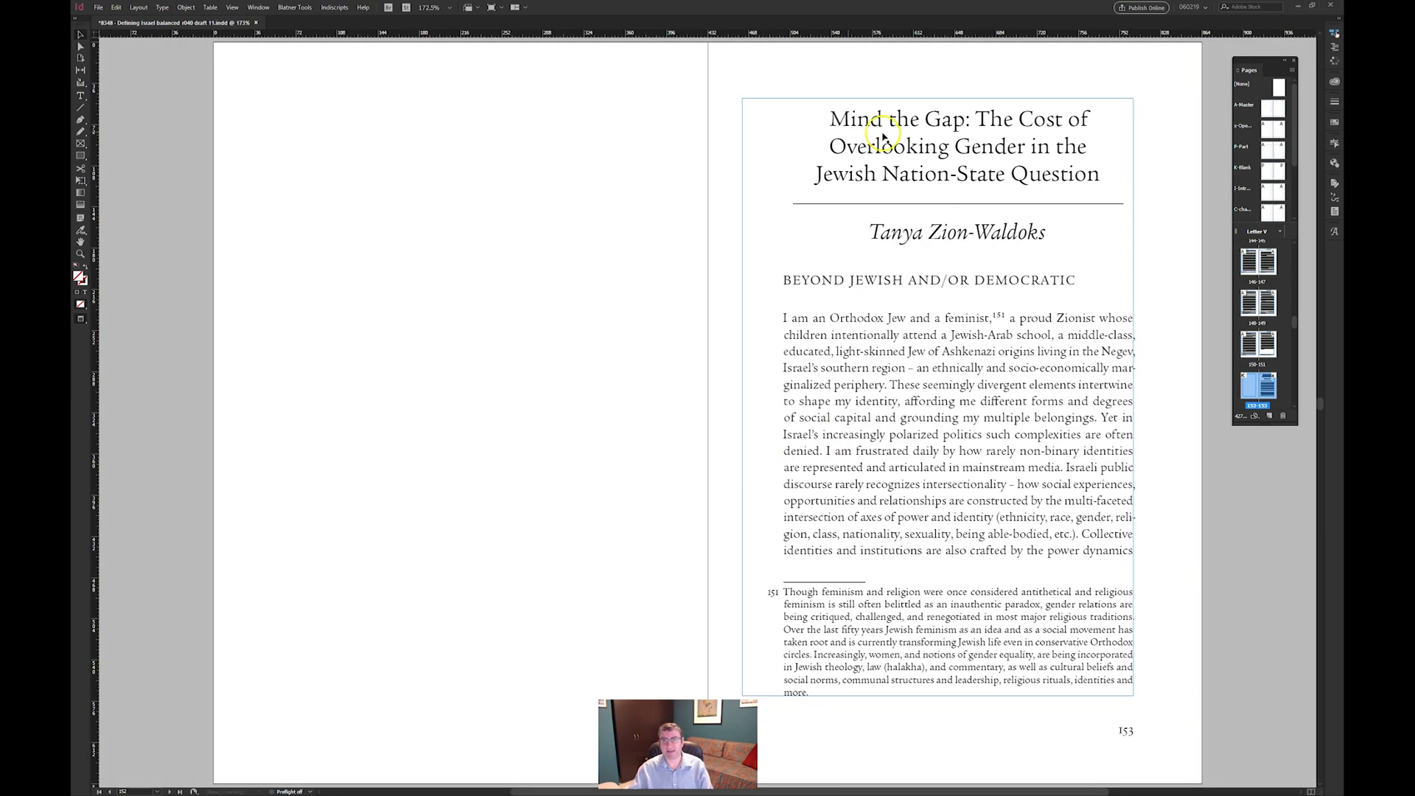
left_click_drag(705, 539, 919, 650)
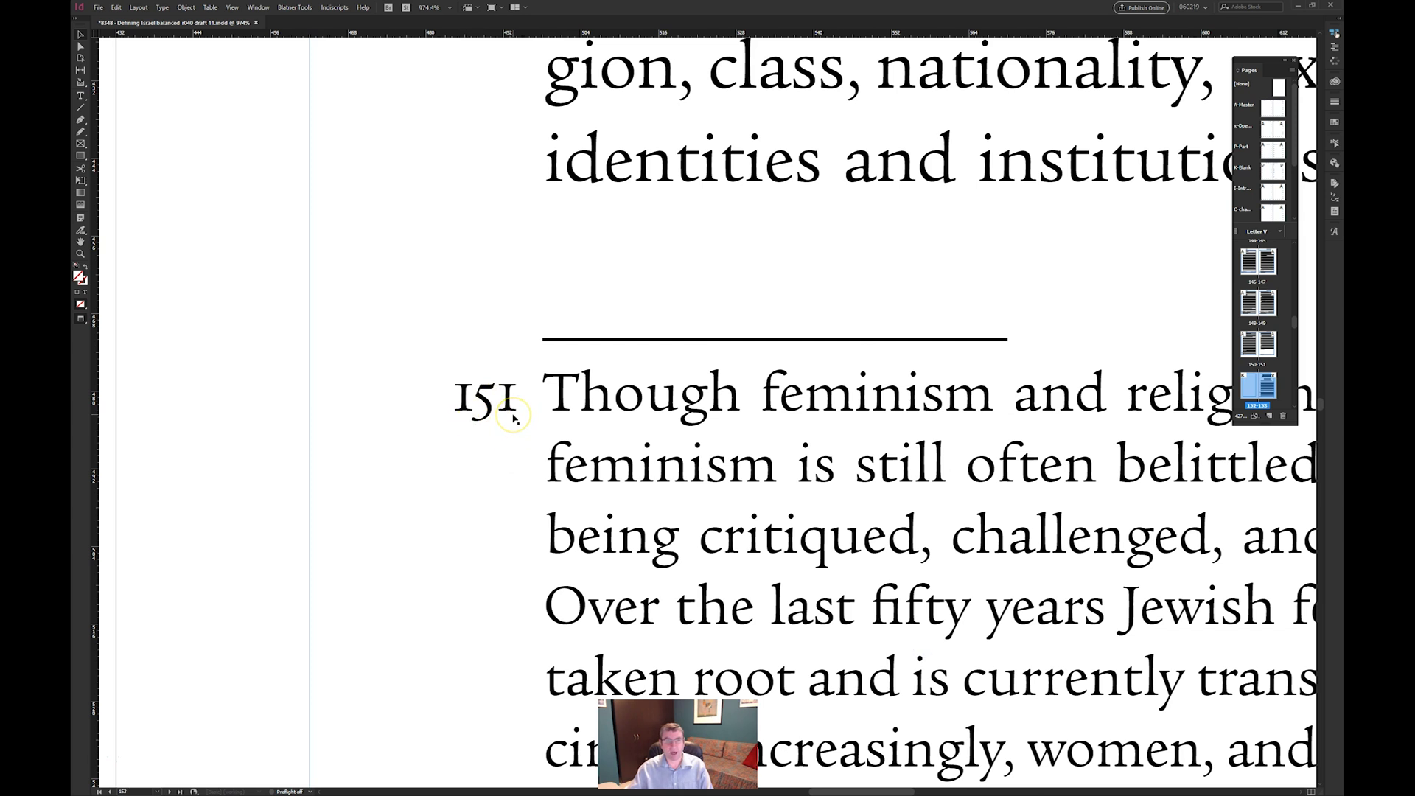
key("ctrl+alt+2")
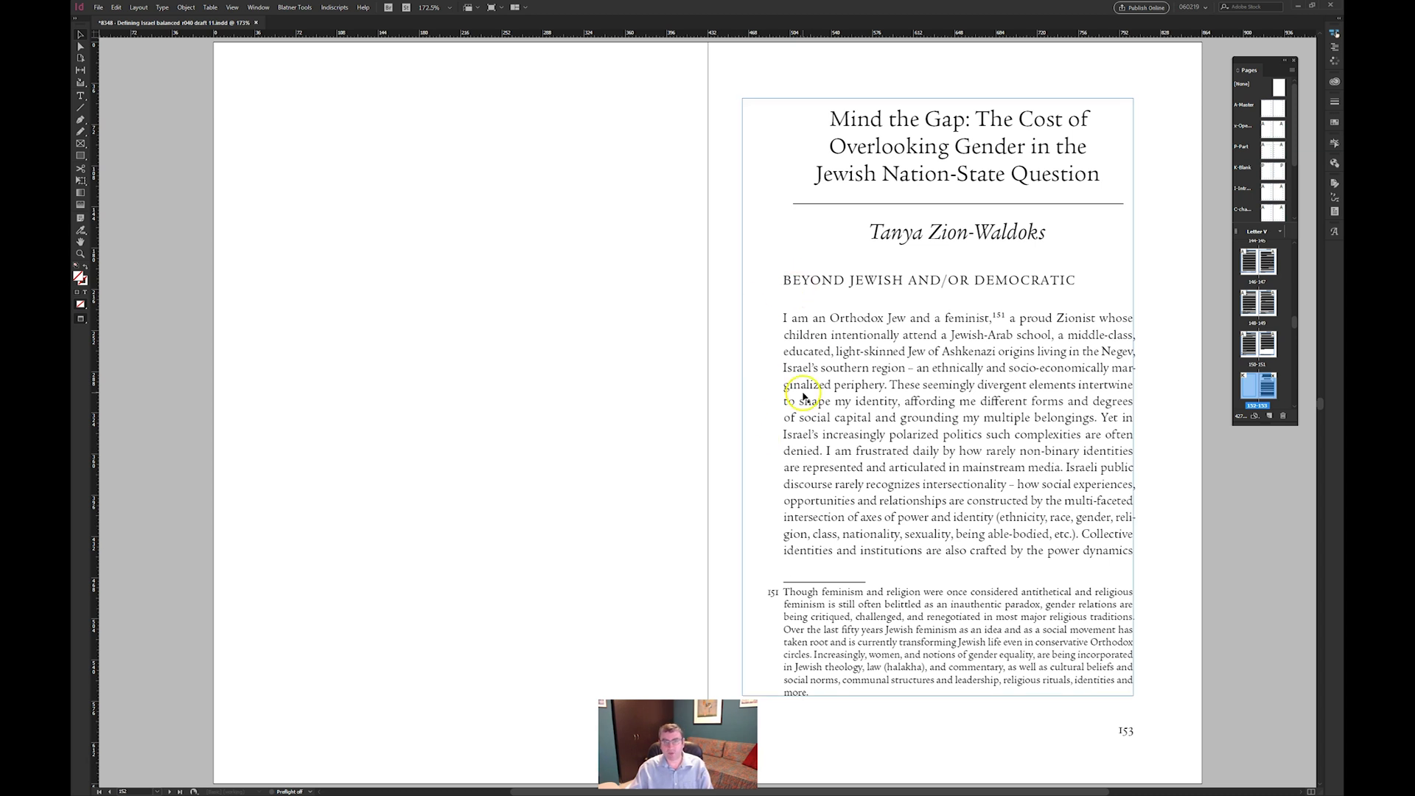
left_click(139, 7)
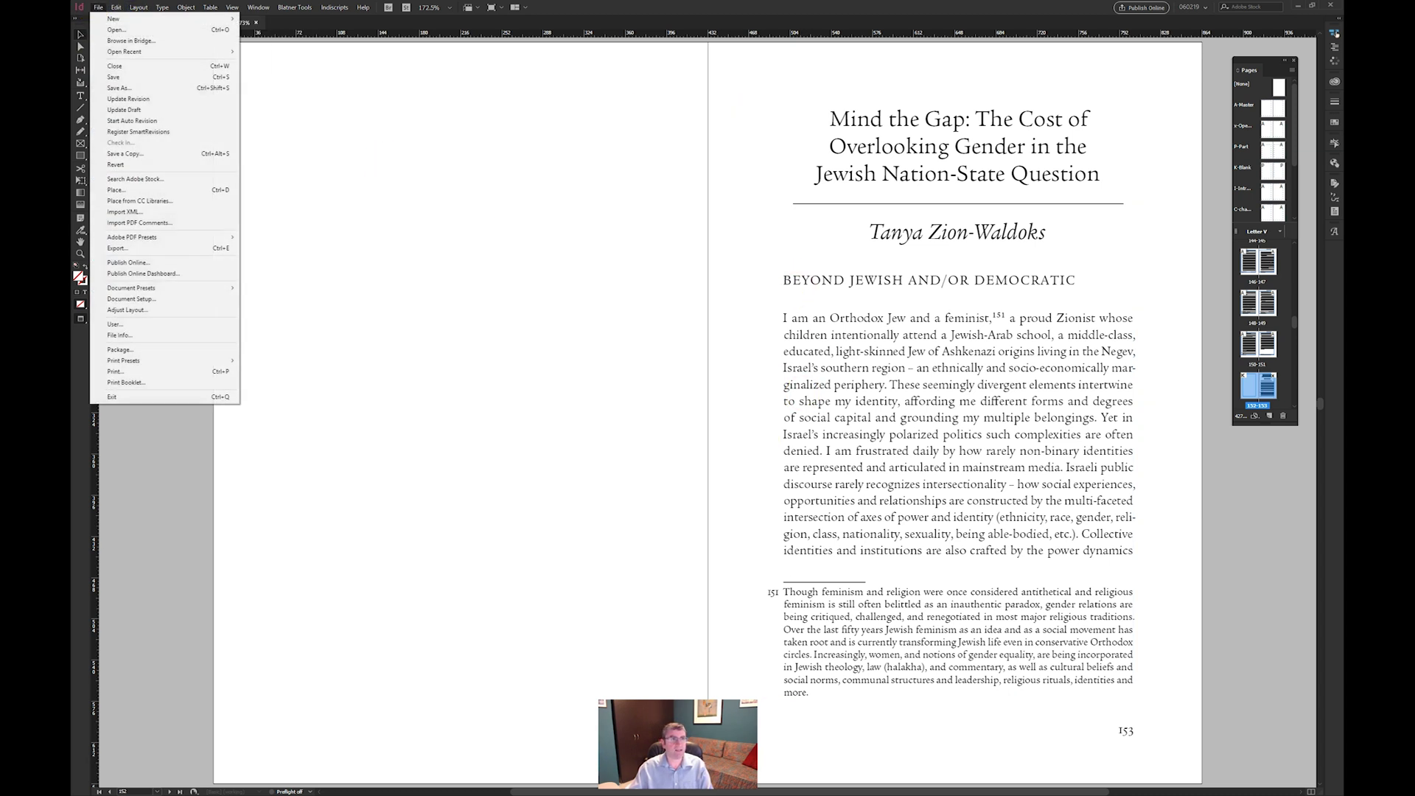
left_click(145, 6)
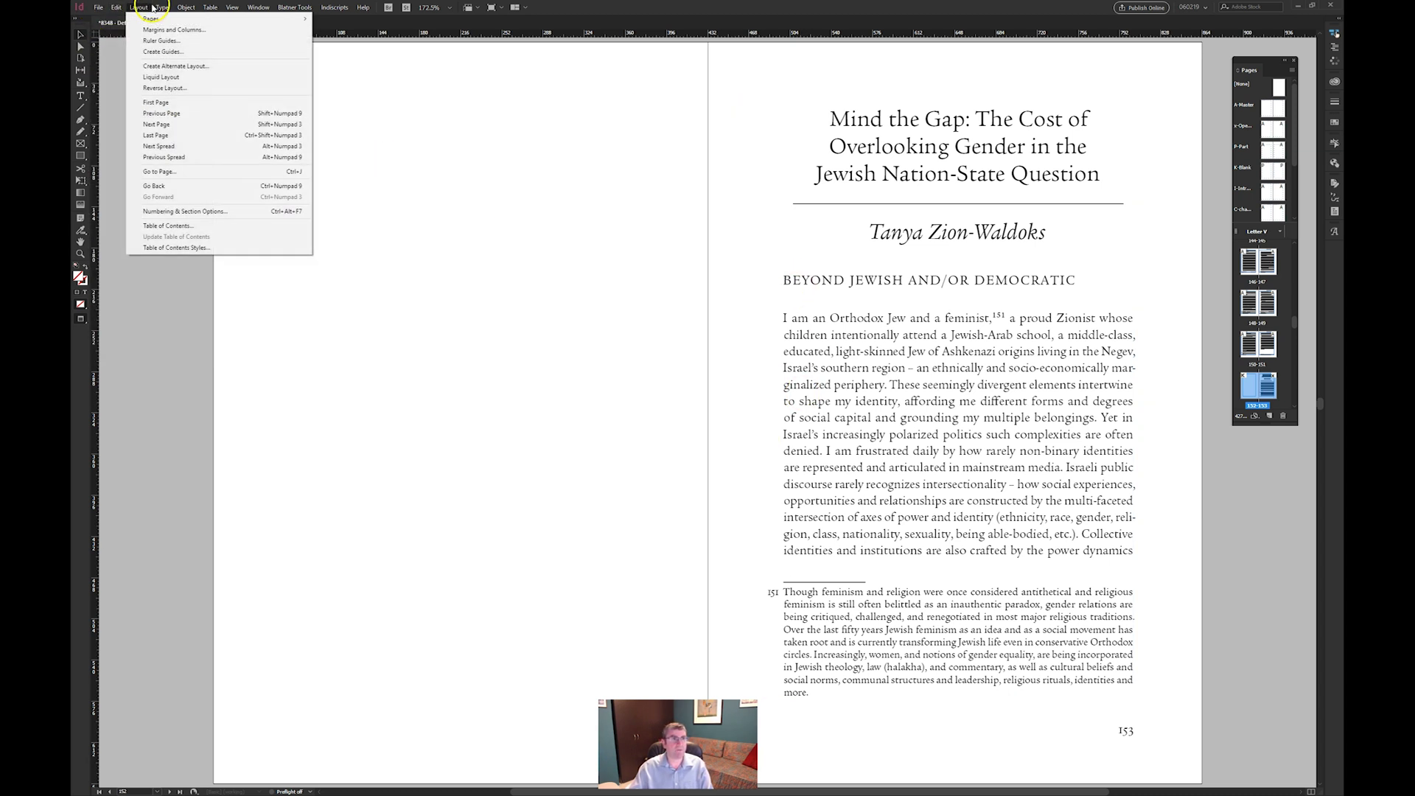
left_click(163, 8)
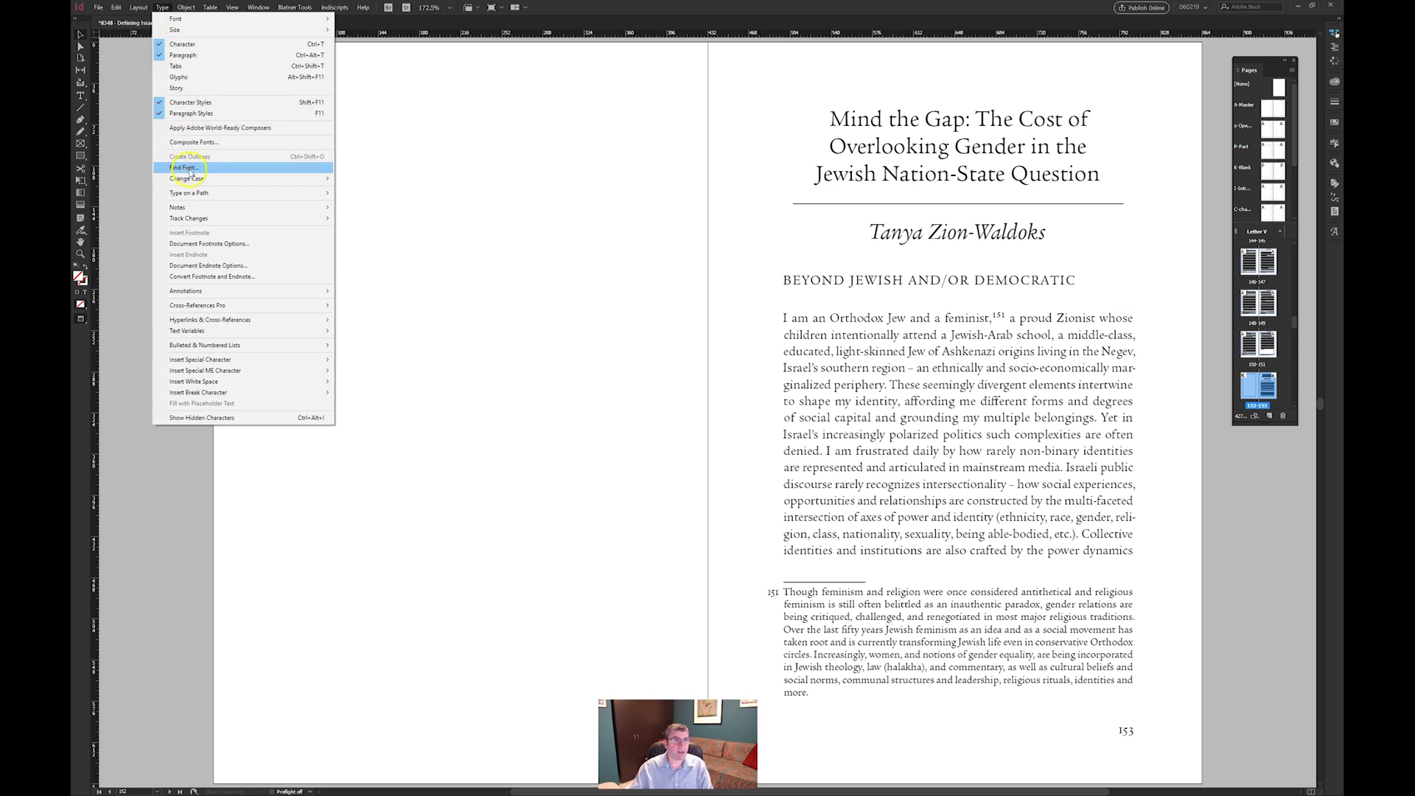
left_click(206, 243)
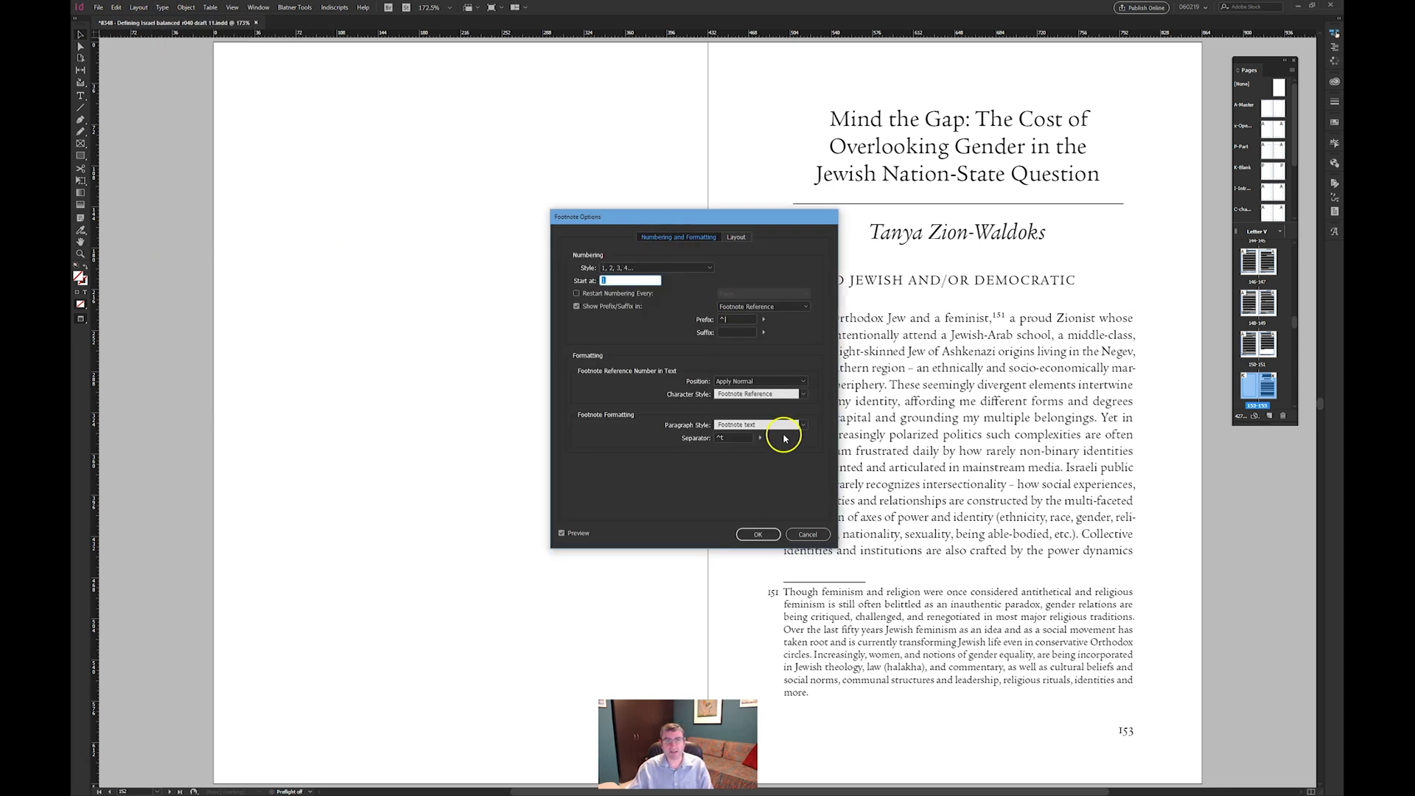
left_click(593, 294)
left_click(722, 294)
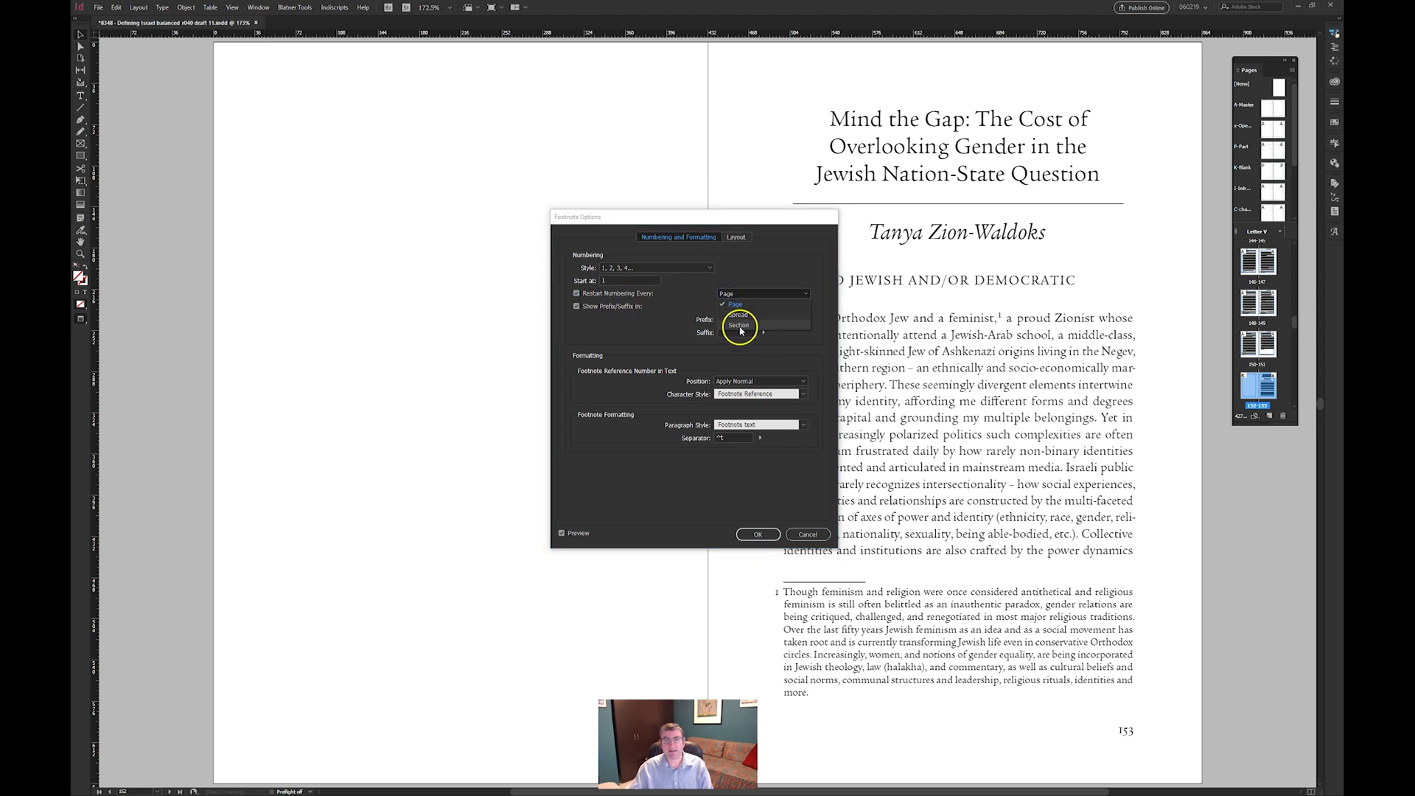
left_click(740, 328)
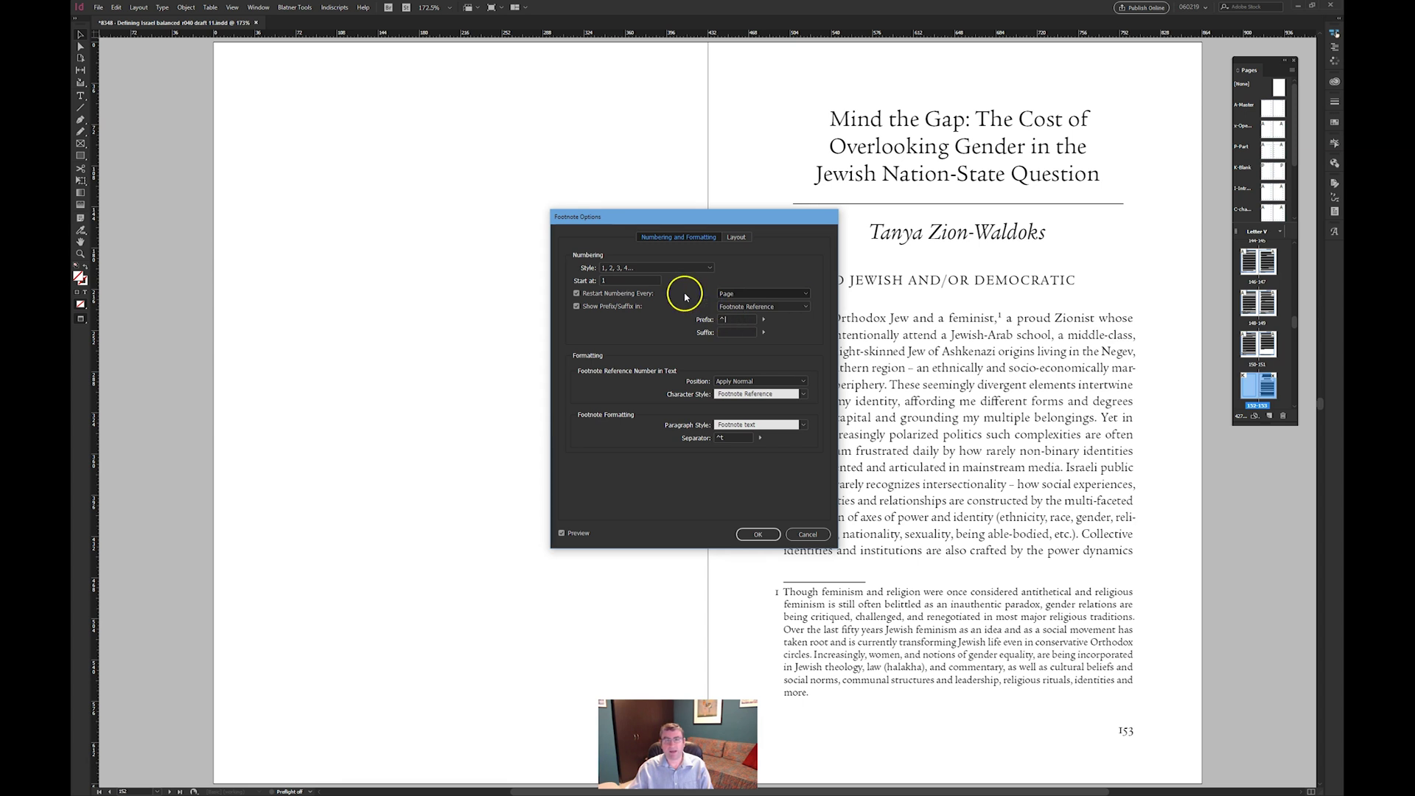
left_click(756, 533)
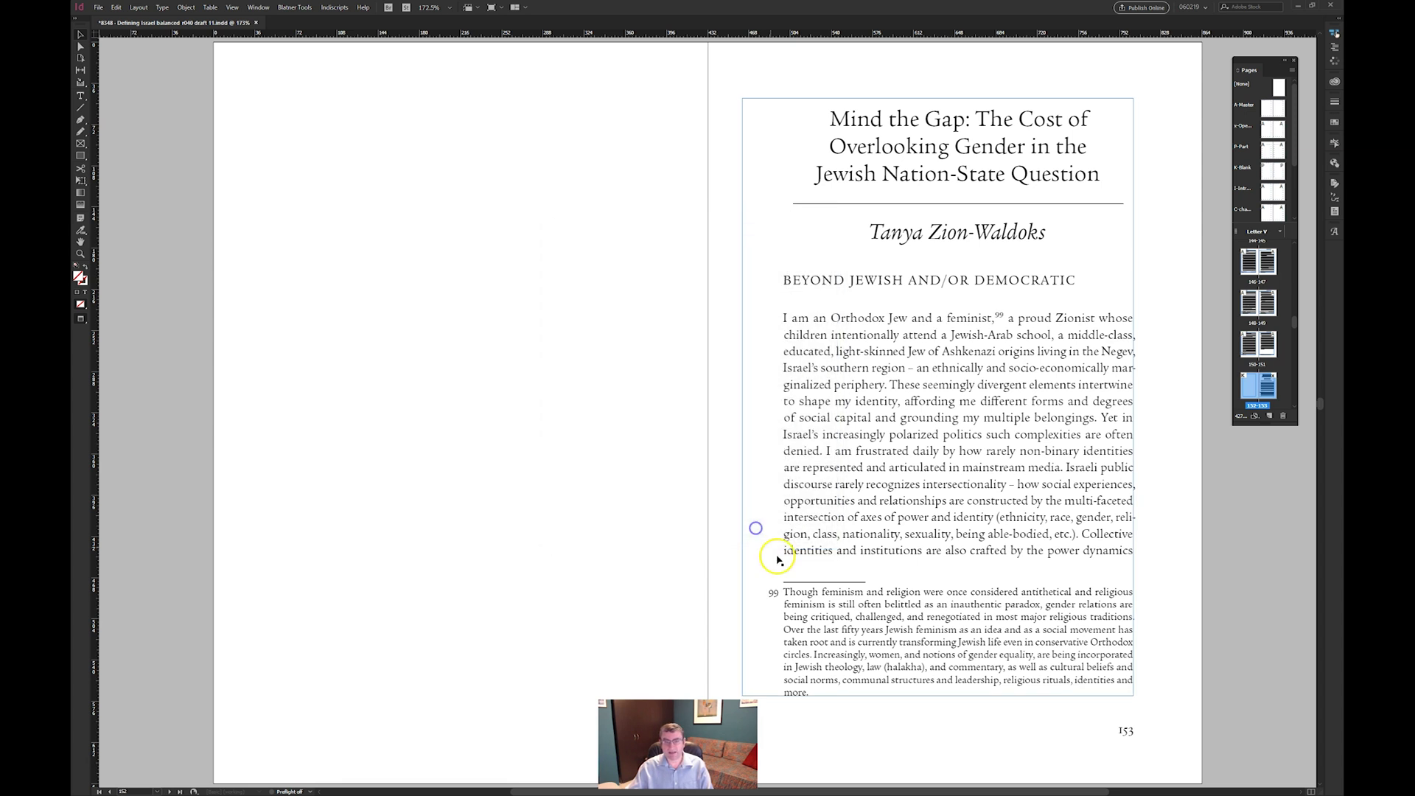
- Start a new section on page 153 with automatic page numbering in the 1, 2, 3, 4... style
left_click(720, 600)
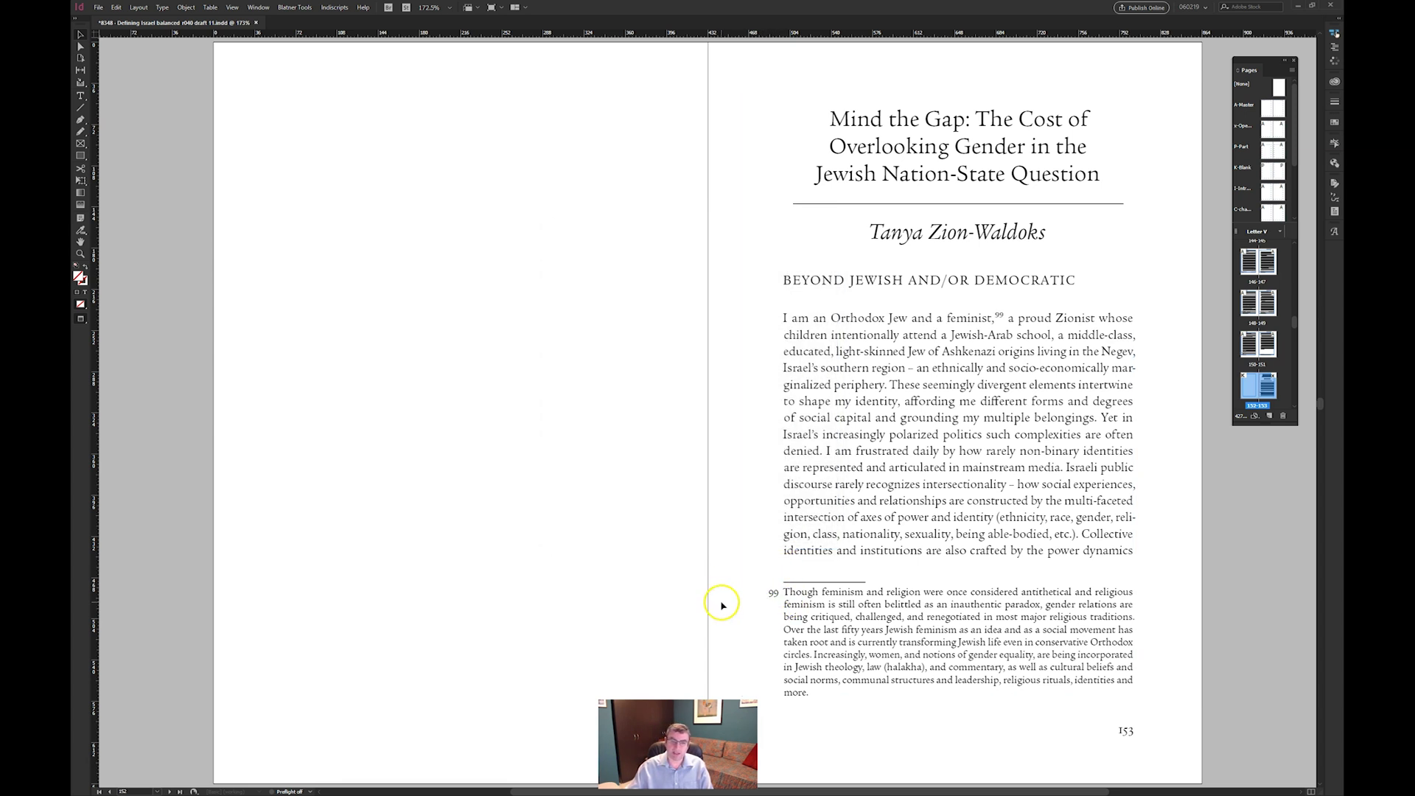
left_click(766, 590)
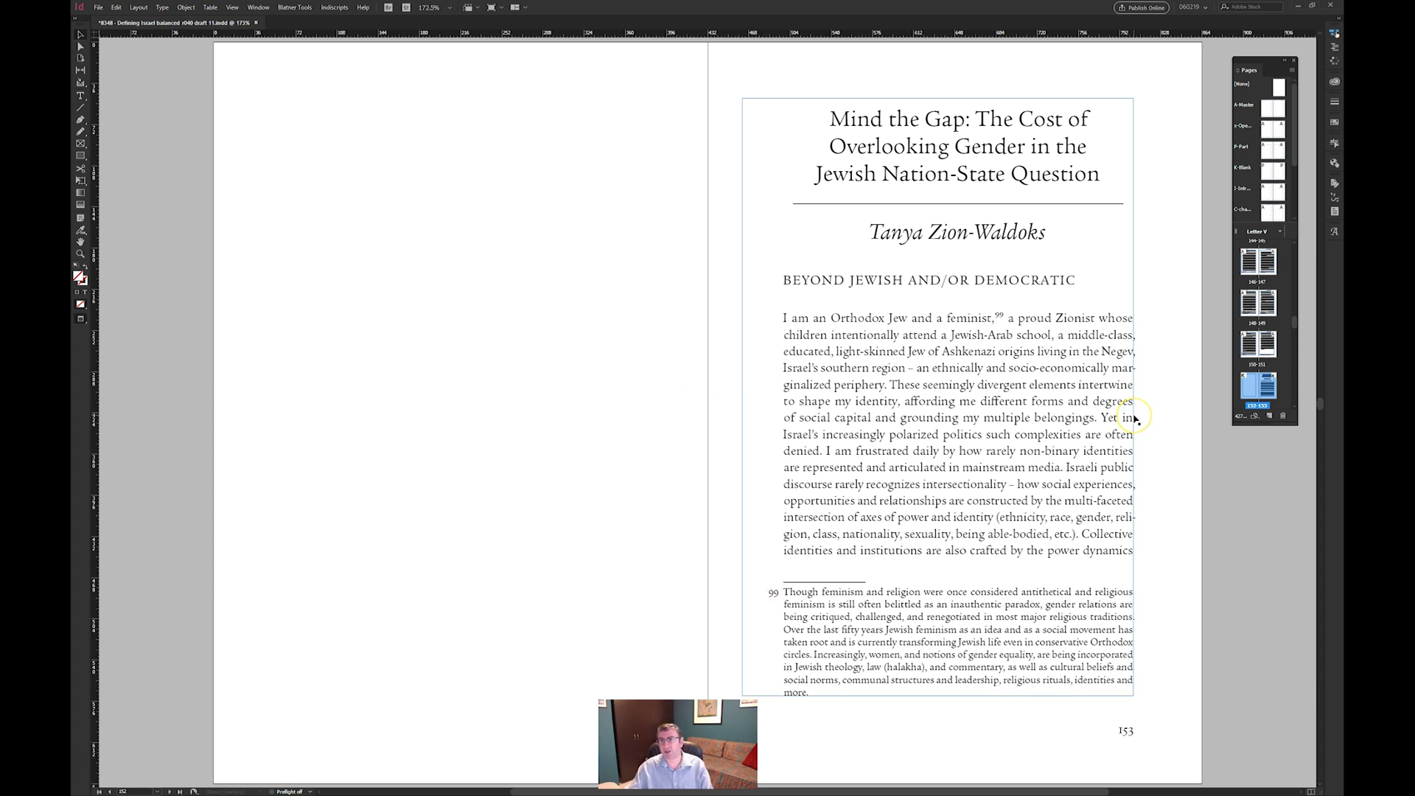
left_click(1267, 384)
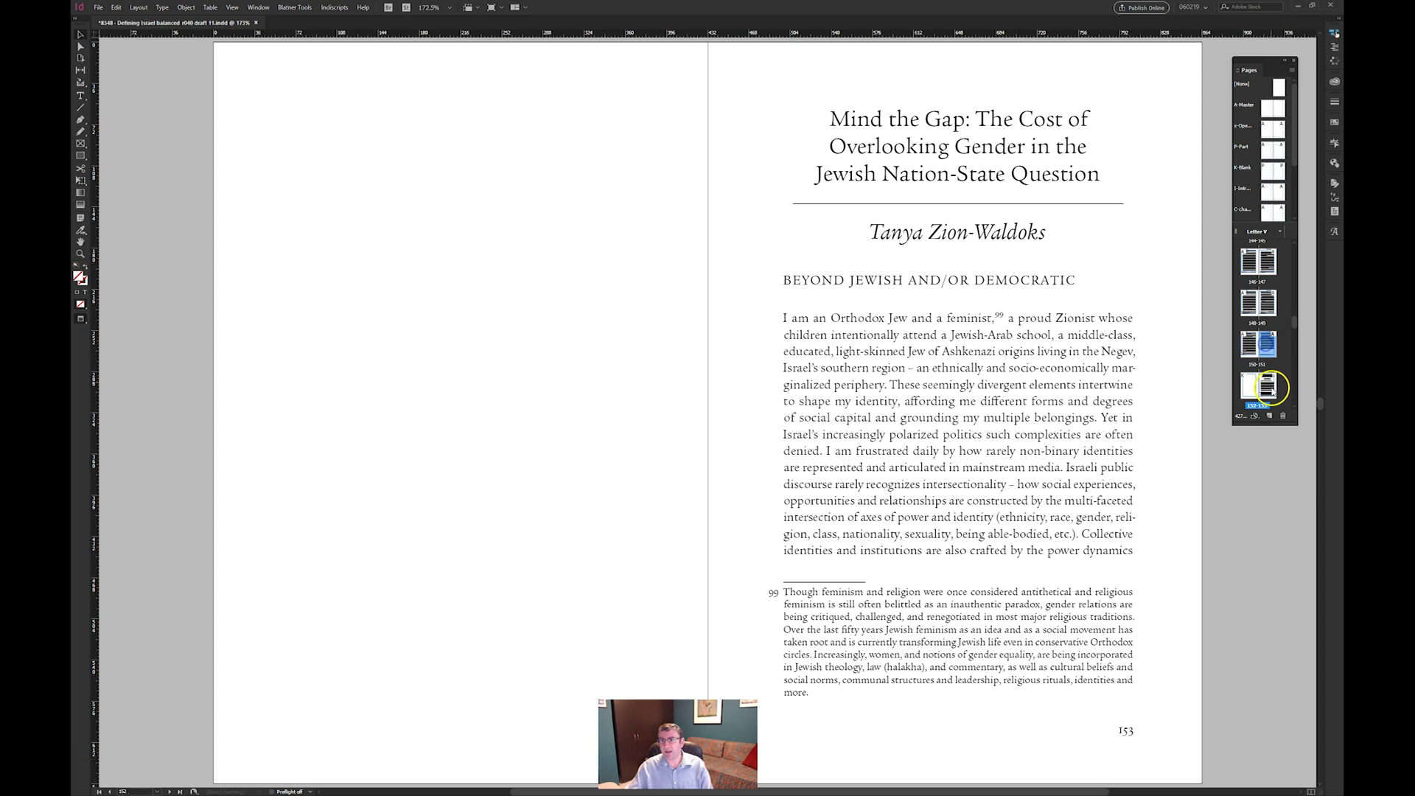
left_click_drag(1269, 385, 1271, 415)
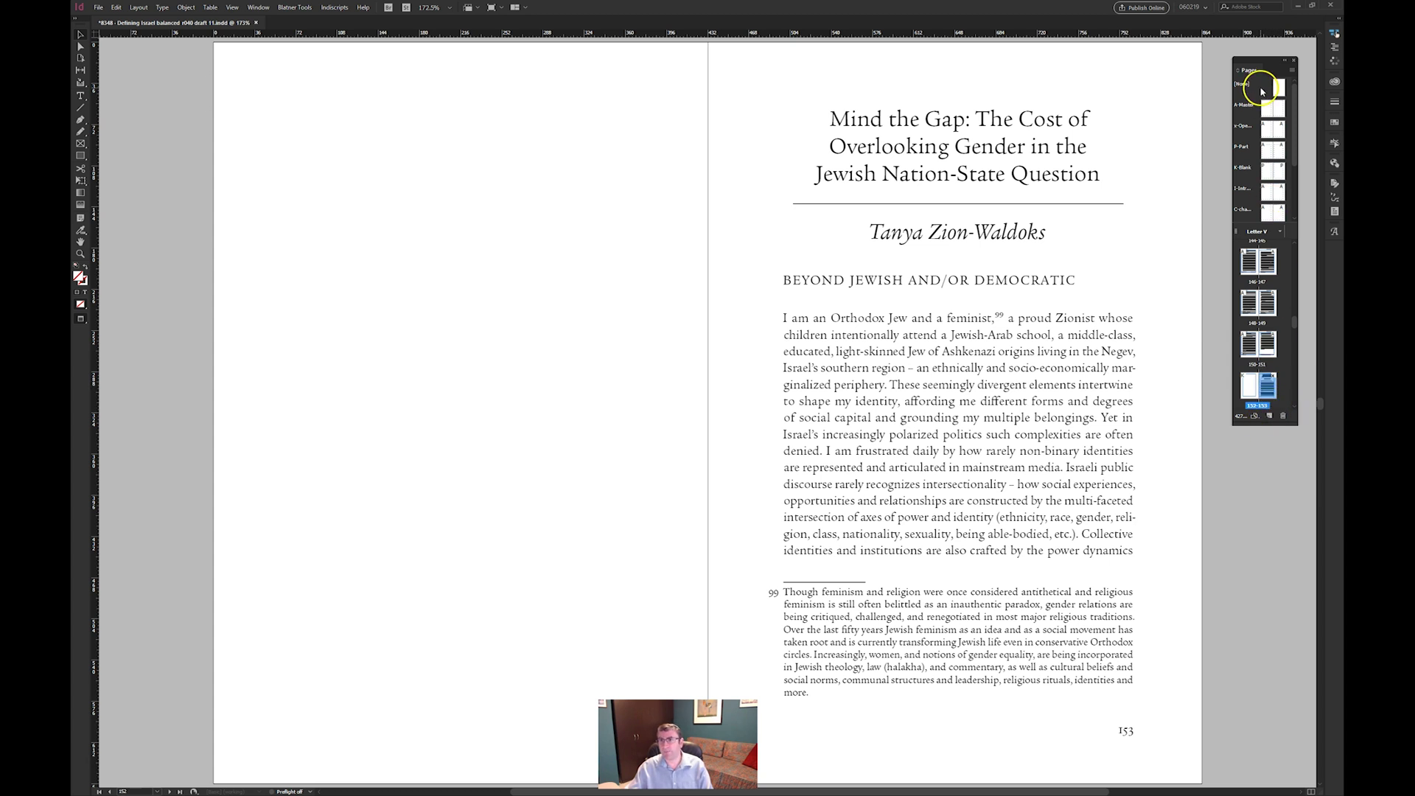
left_click_drag(1262, 90, 1268, 385)
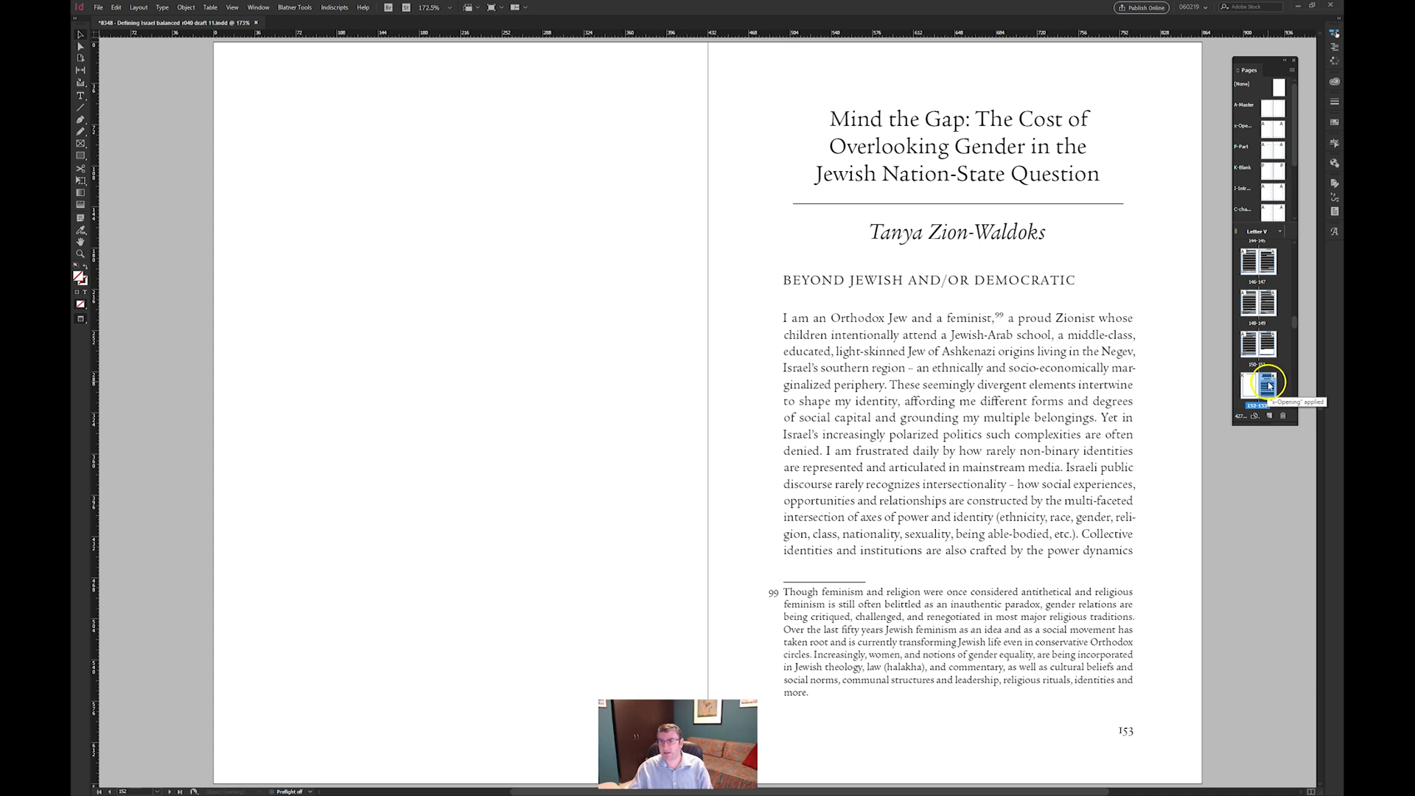
left_click(1291, 70)
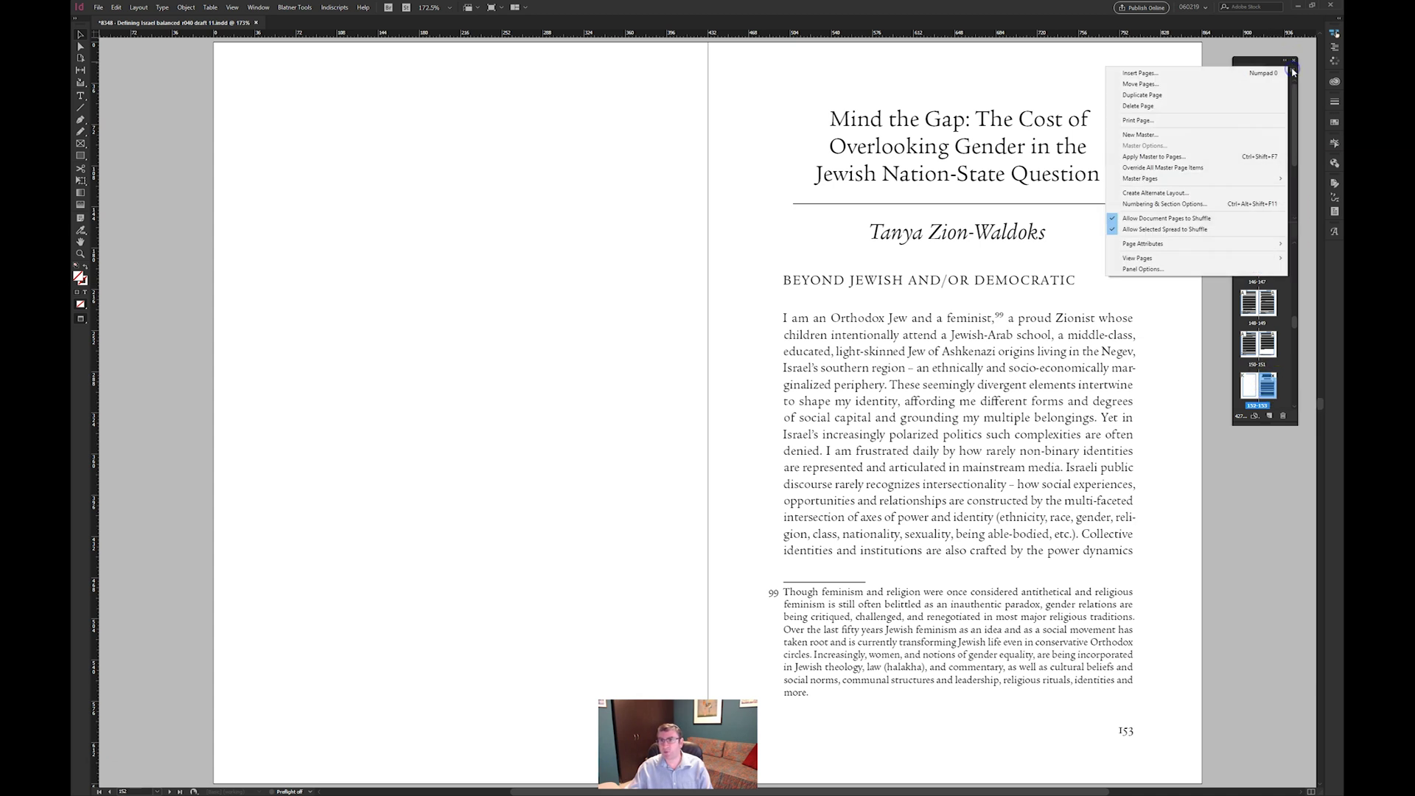
left_click(1195, 204)
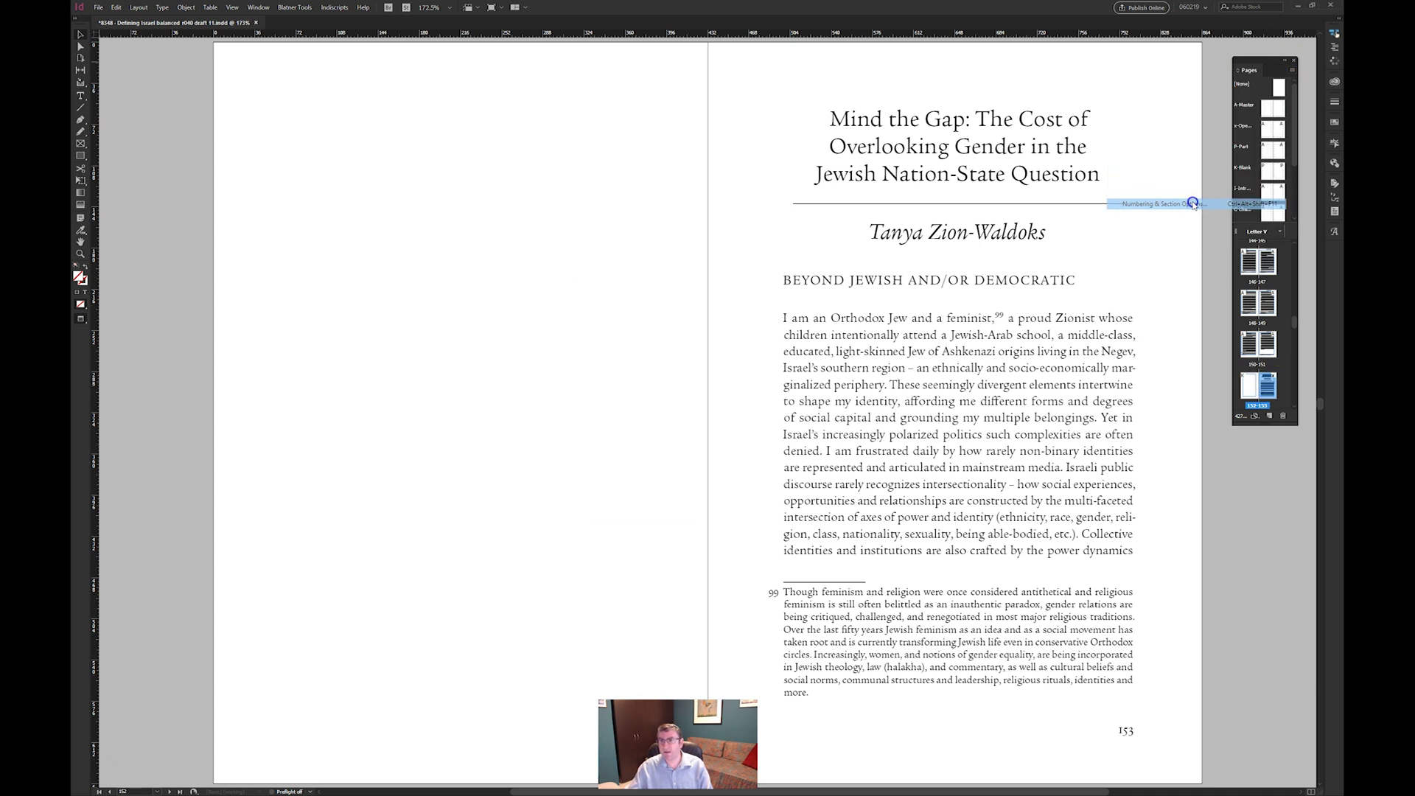
left_click_drag(698, 282, 874, 250)
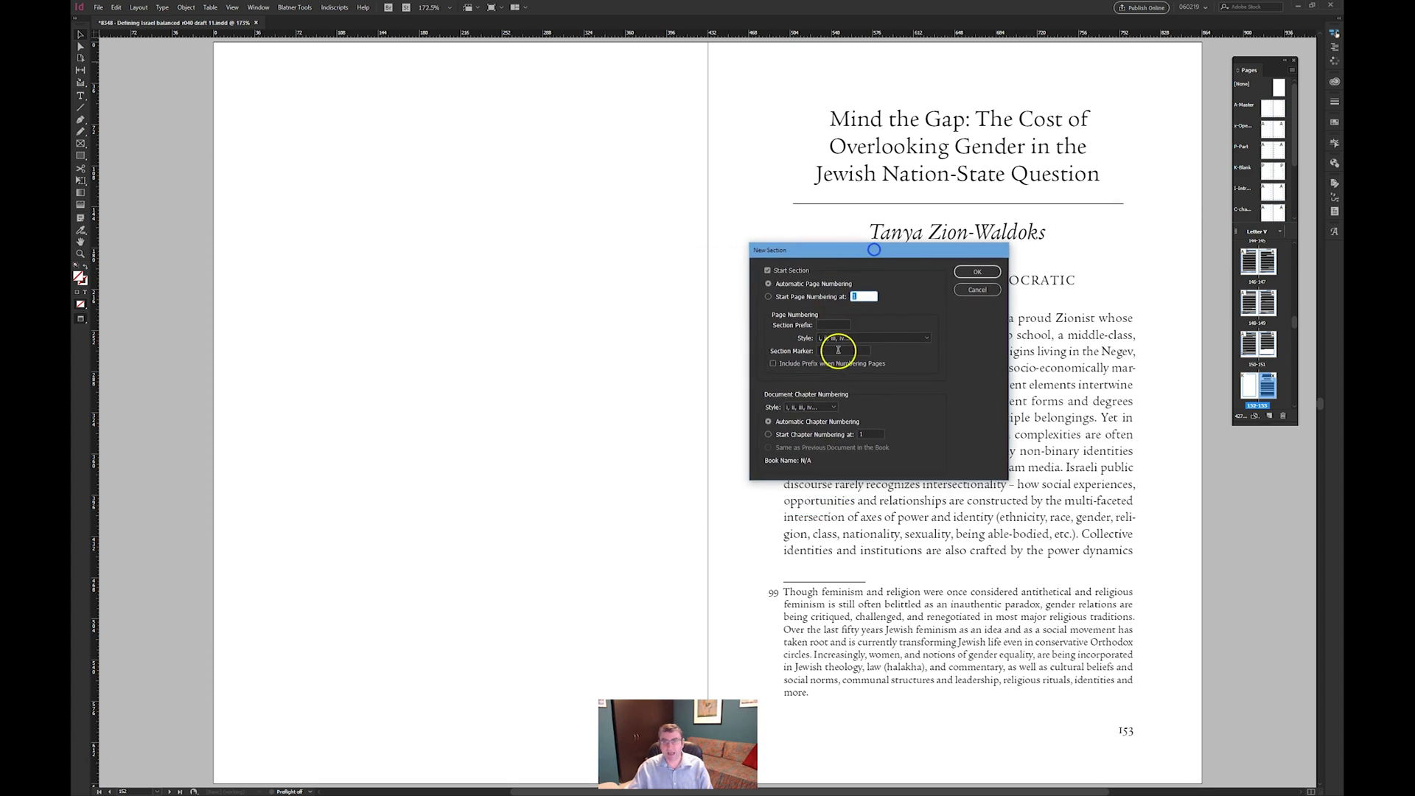
left_click(847, 338)
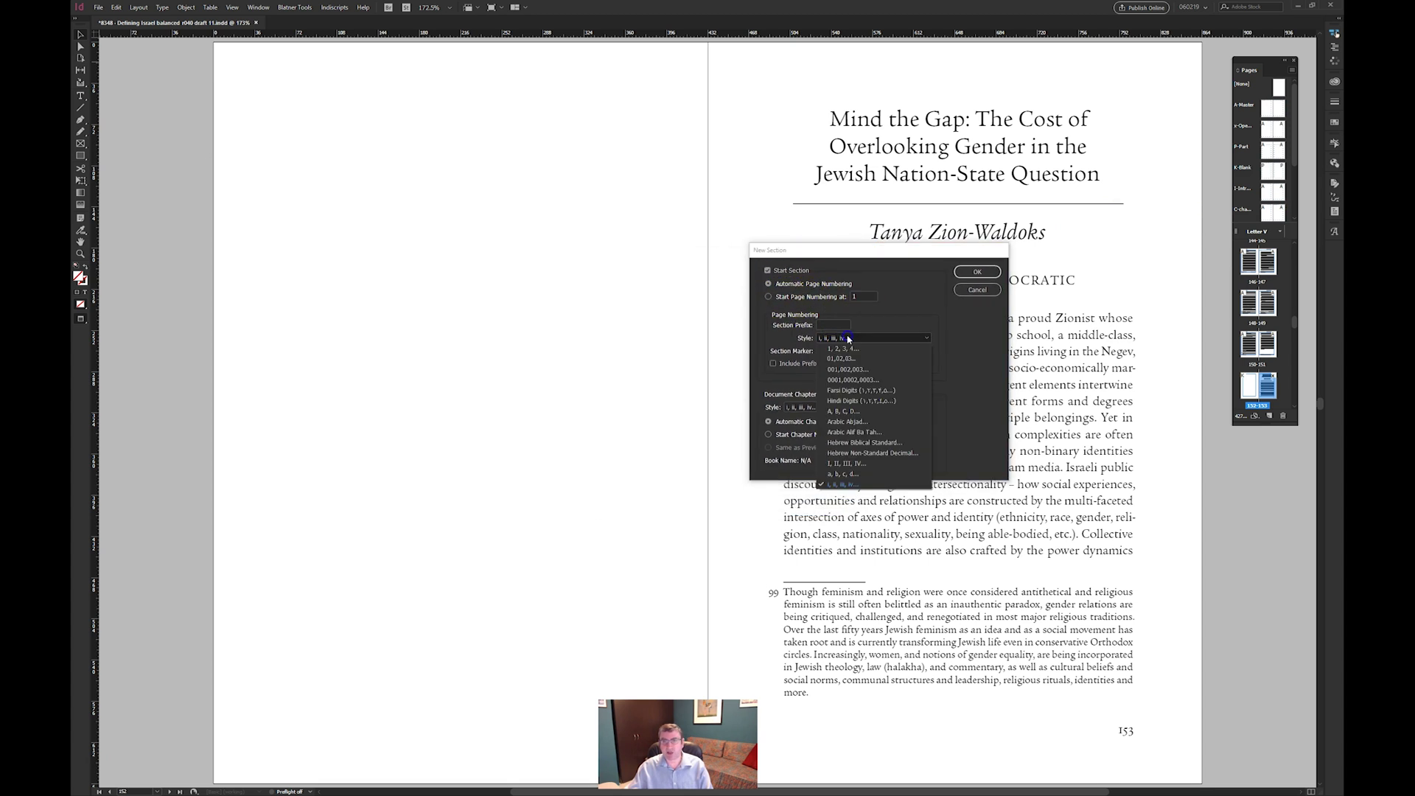
left_click(842, 348)
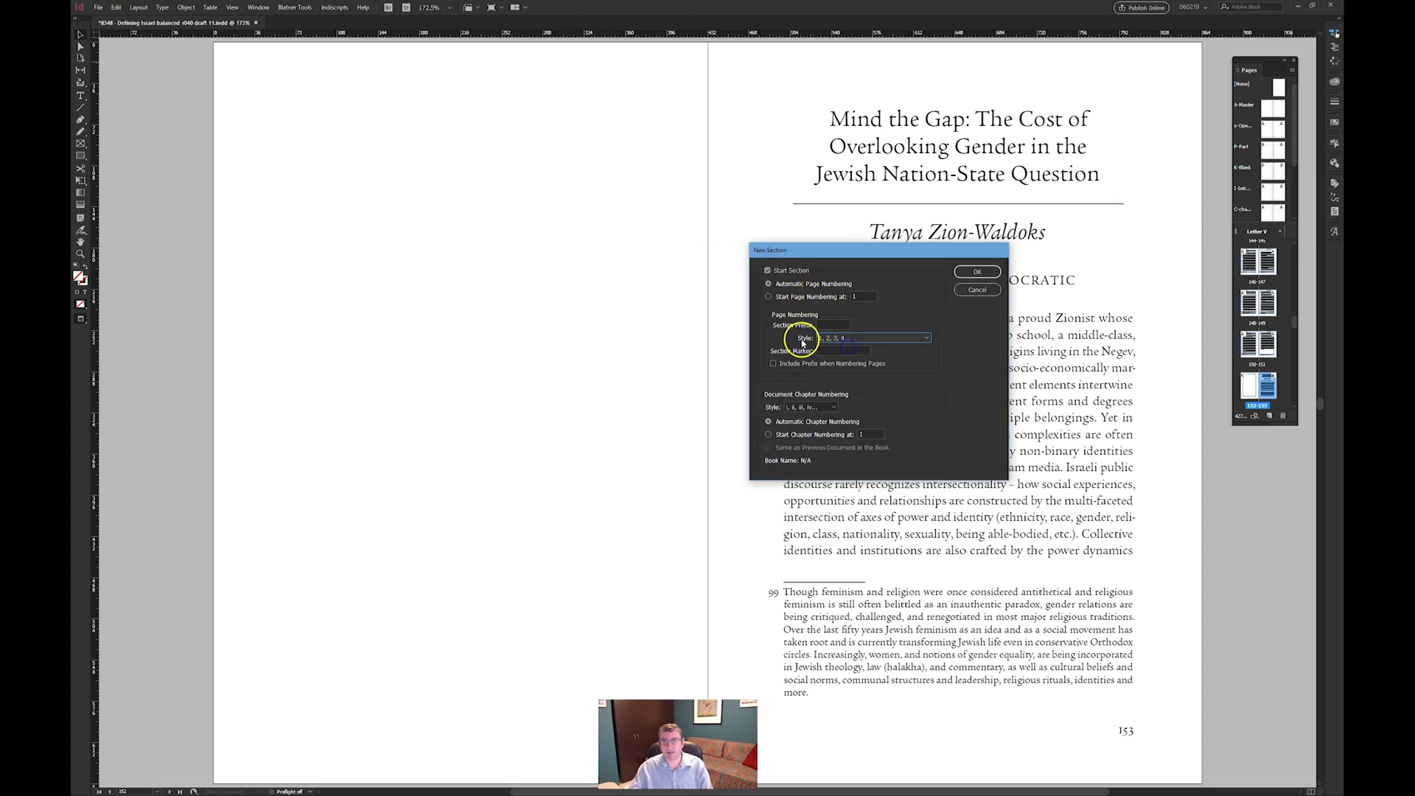
left_click(988, 285)
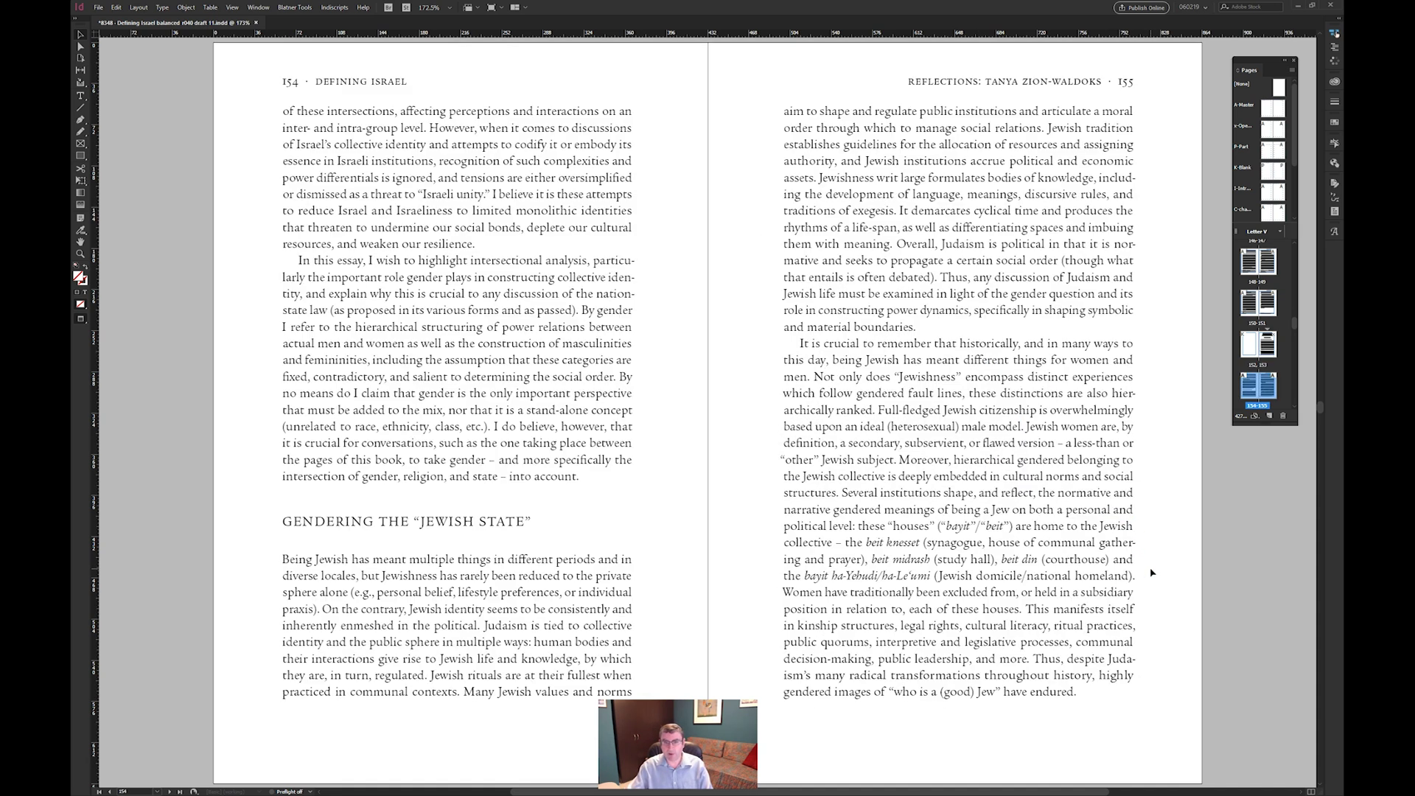
- Find the next chapter opening, on page 167, and check the number of that chapter's first footnote
key("alt+Page_Down")
key("alt+Page_Down")
key("alt+Page_Down")
key("alt+Page_Down")
key("alt+Page_Down")
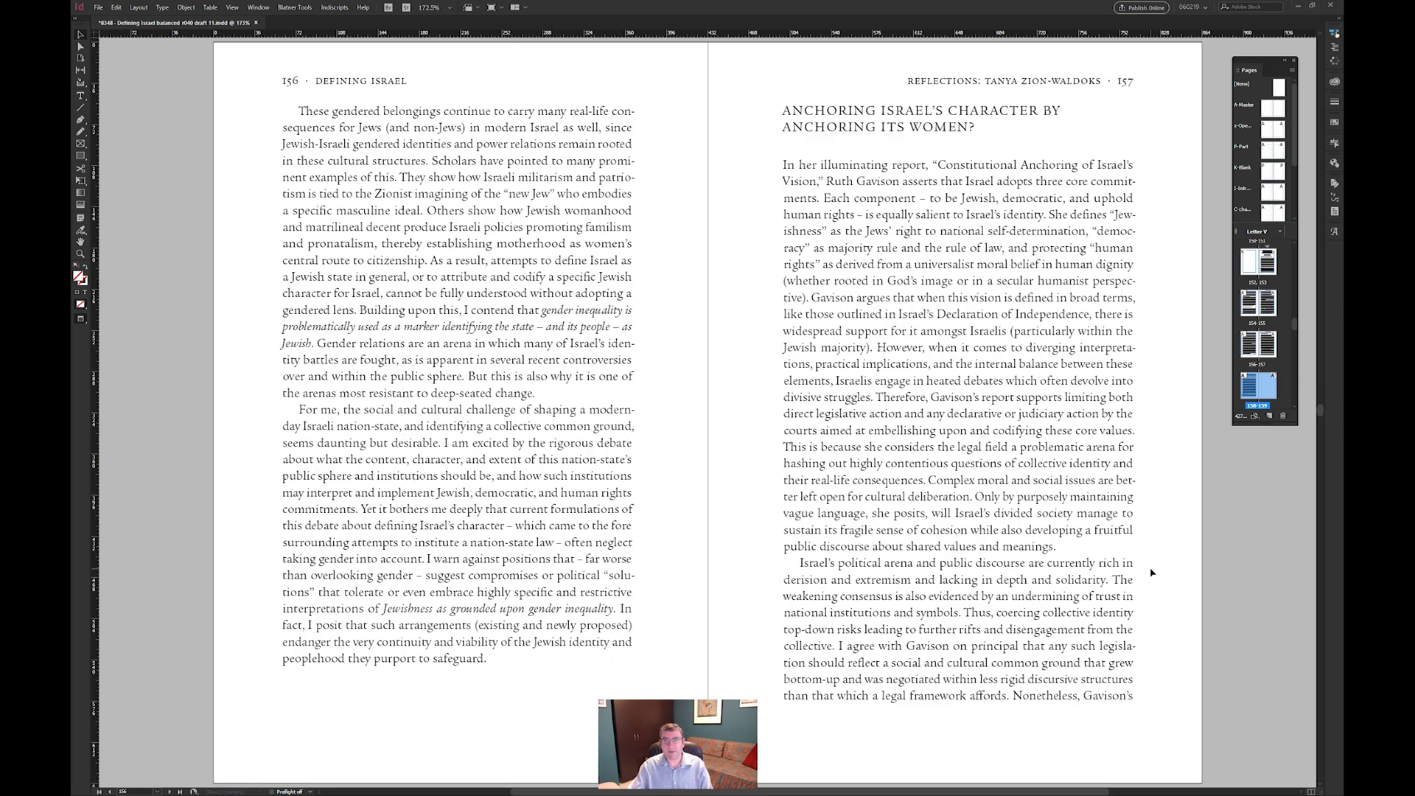
key("Page_Down")
key("Page_Down")
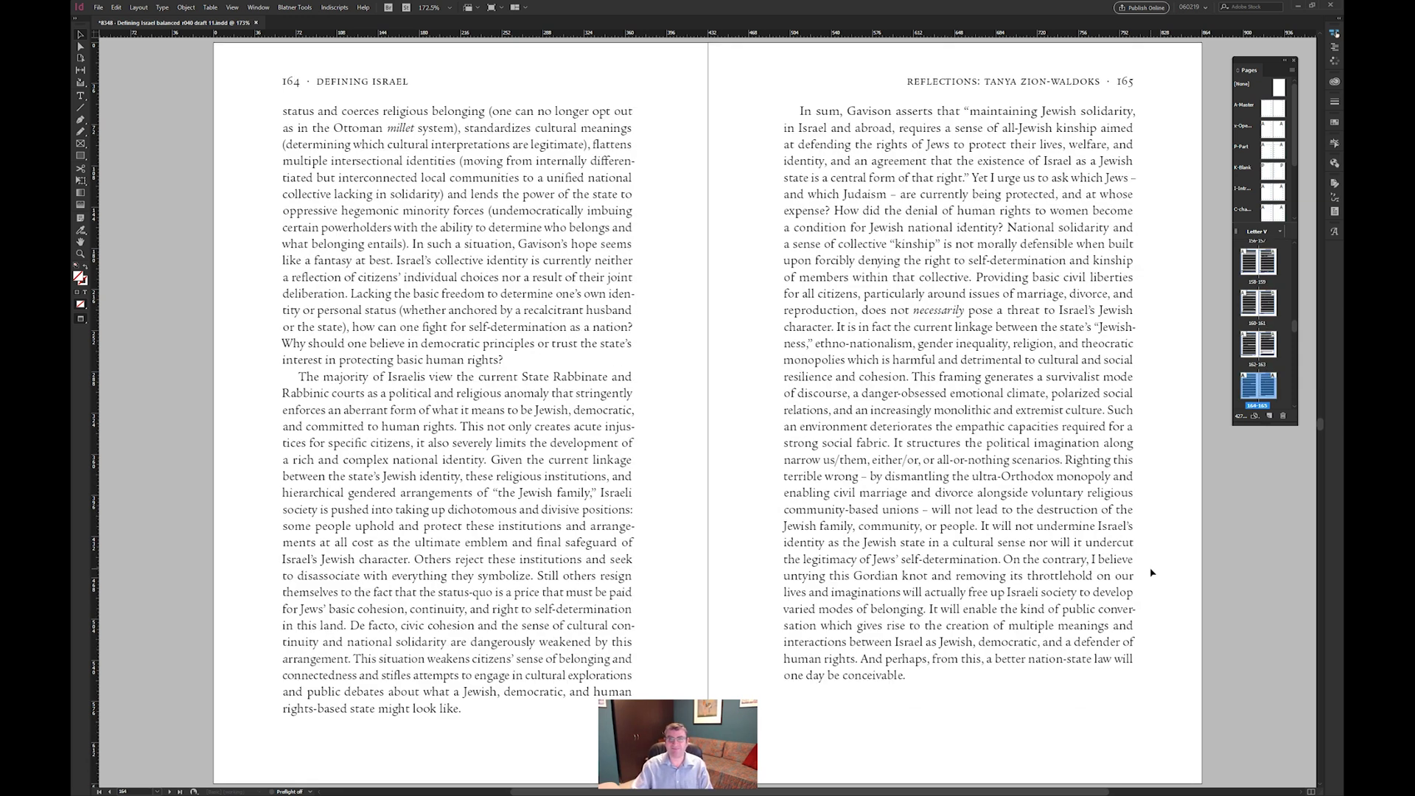
key("Page_Down")
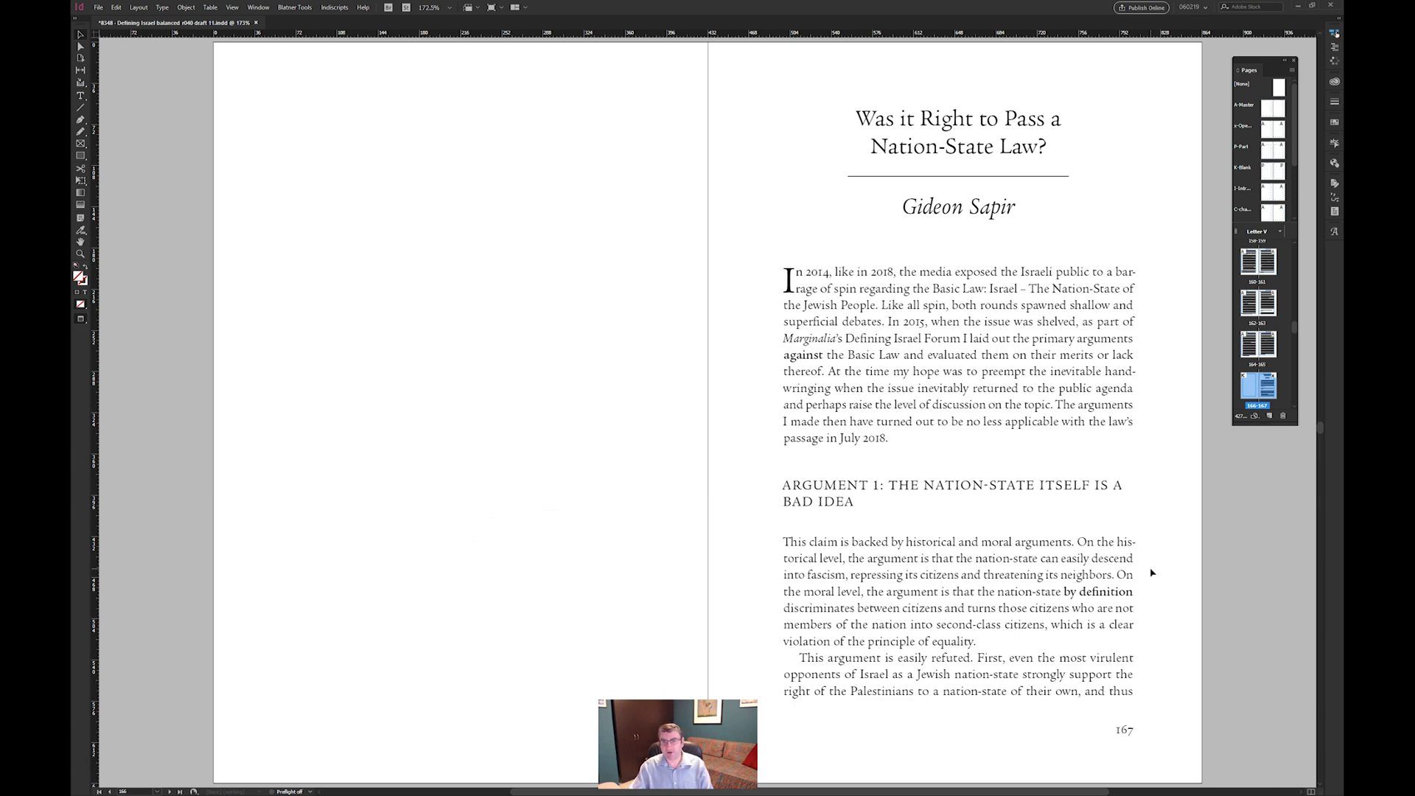
key("Page_Down")
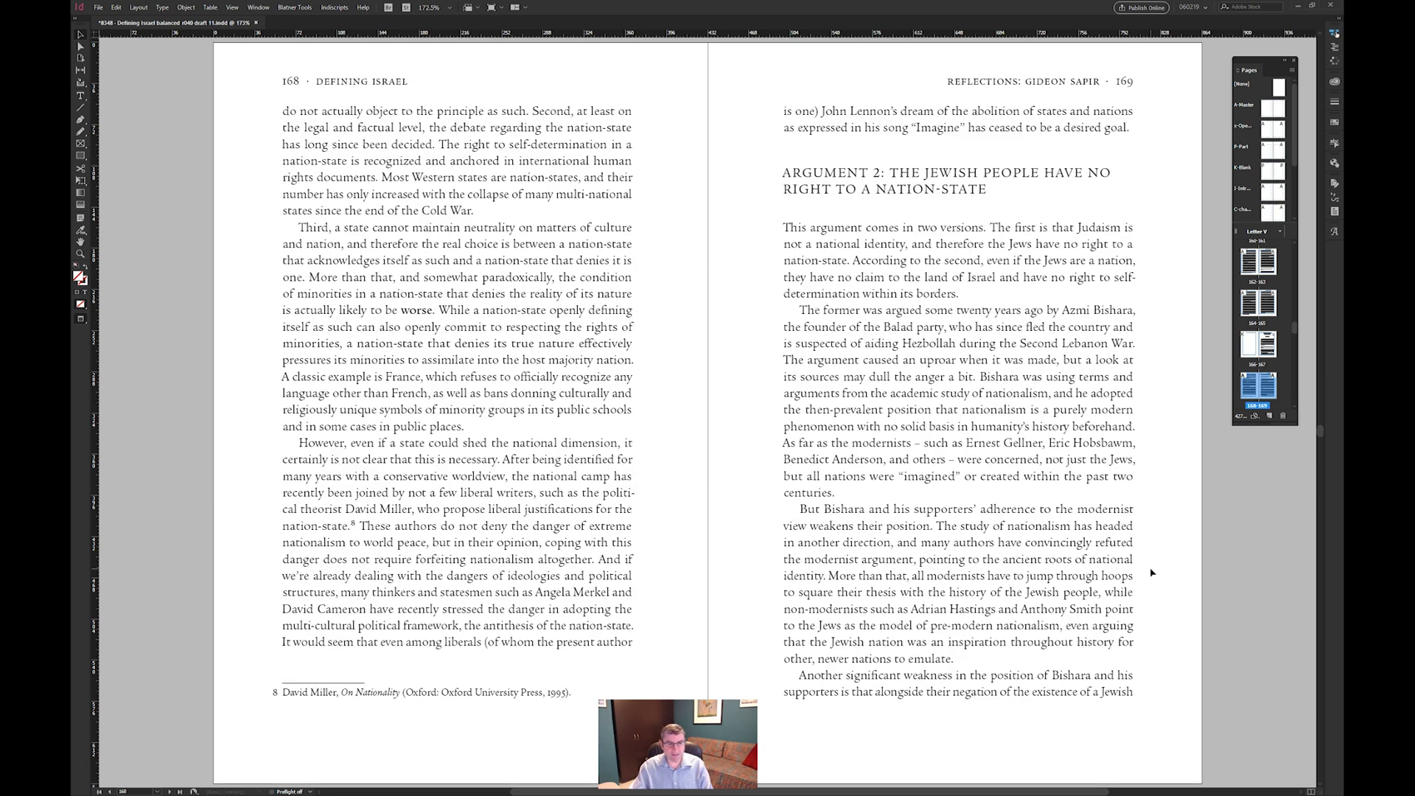
key("Page_Up")
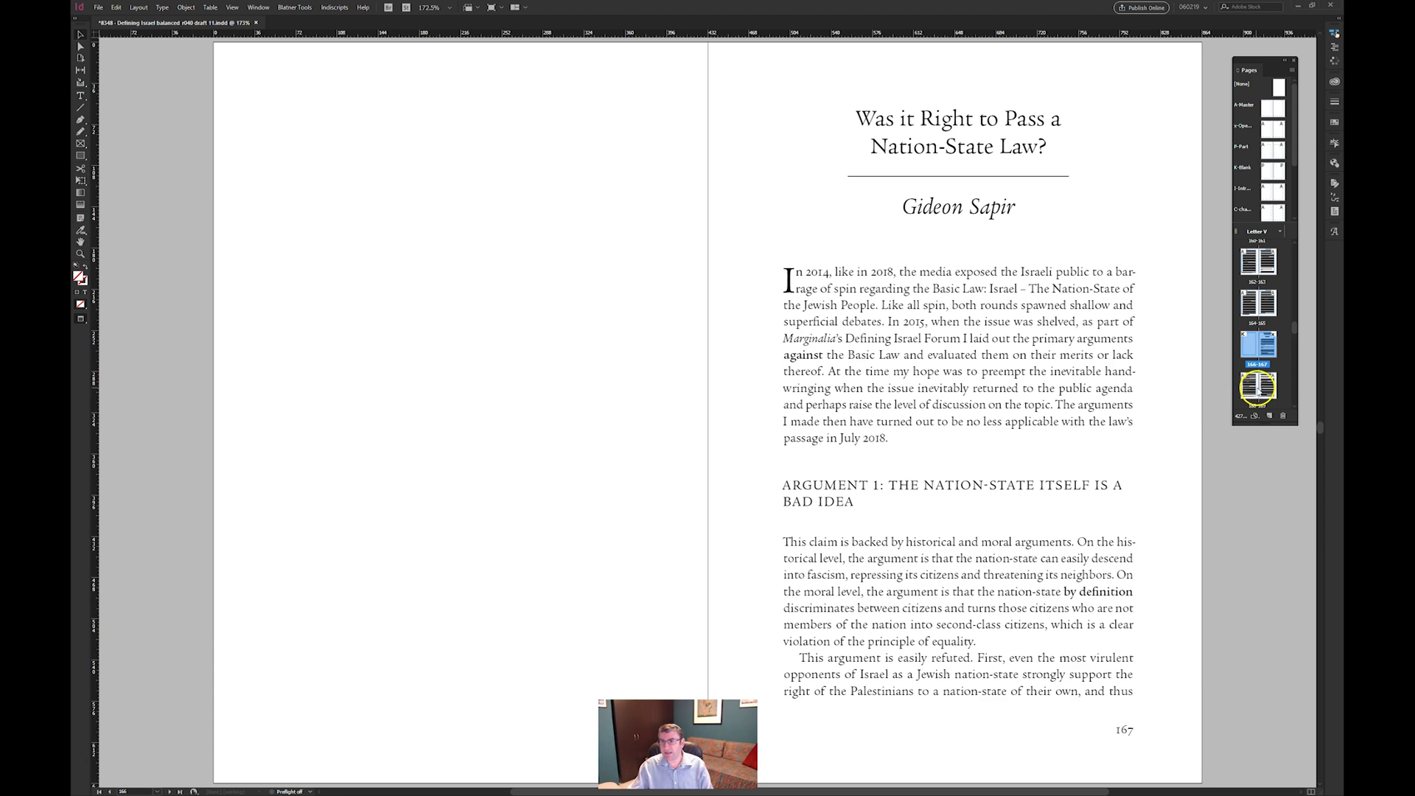
- Start a new section on page 167 with automatic page numbering in the 1, 2, 3, 4... style
left_click(1265, 353)
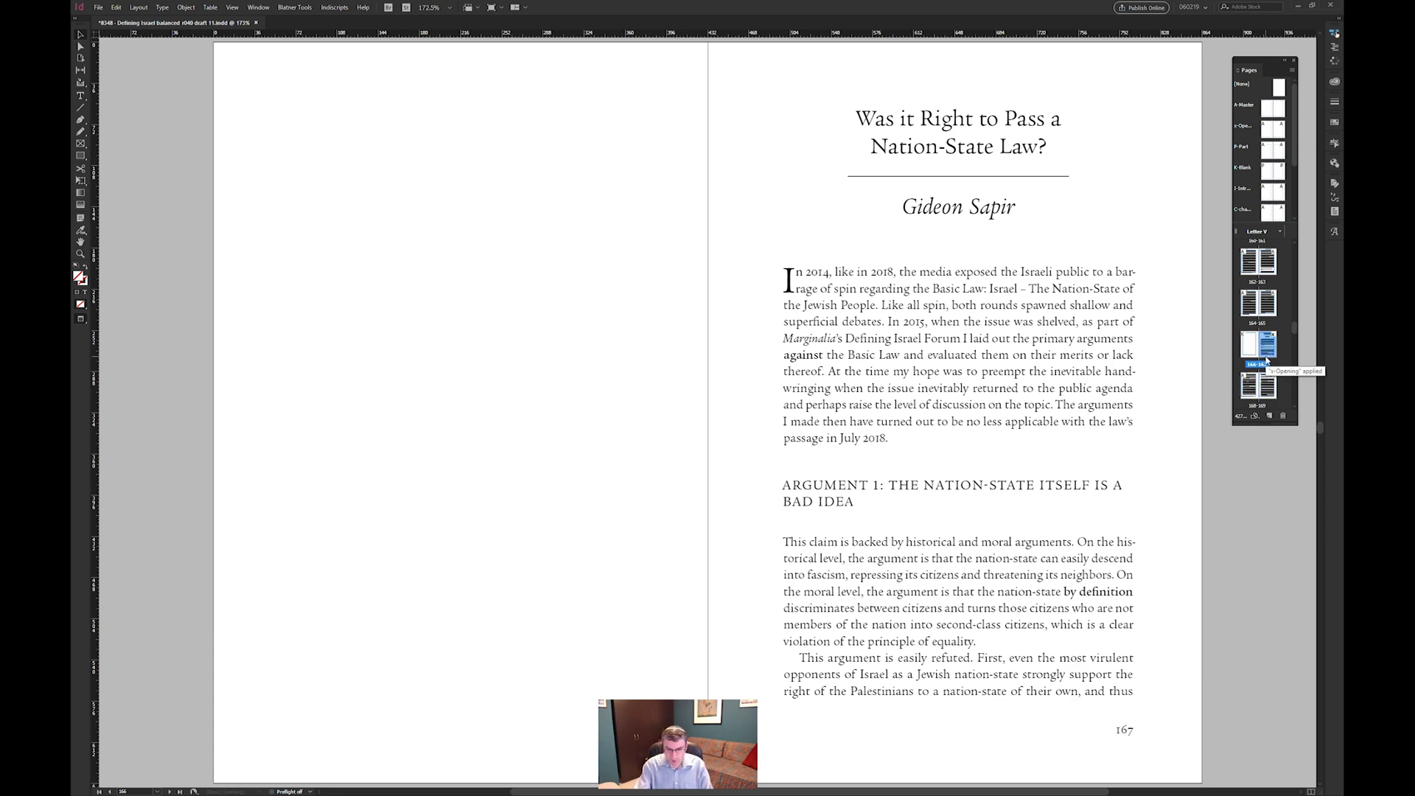
key("alt+l")
key("n")
left_click(808, 298)
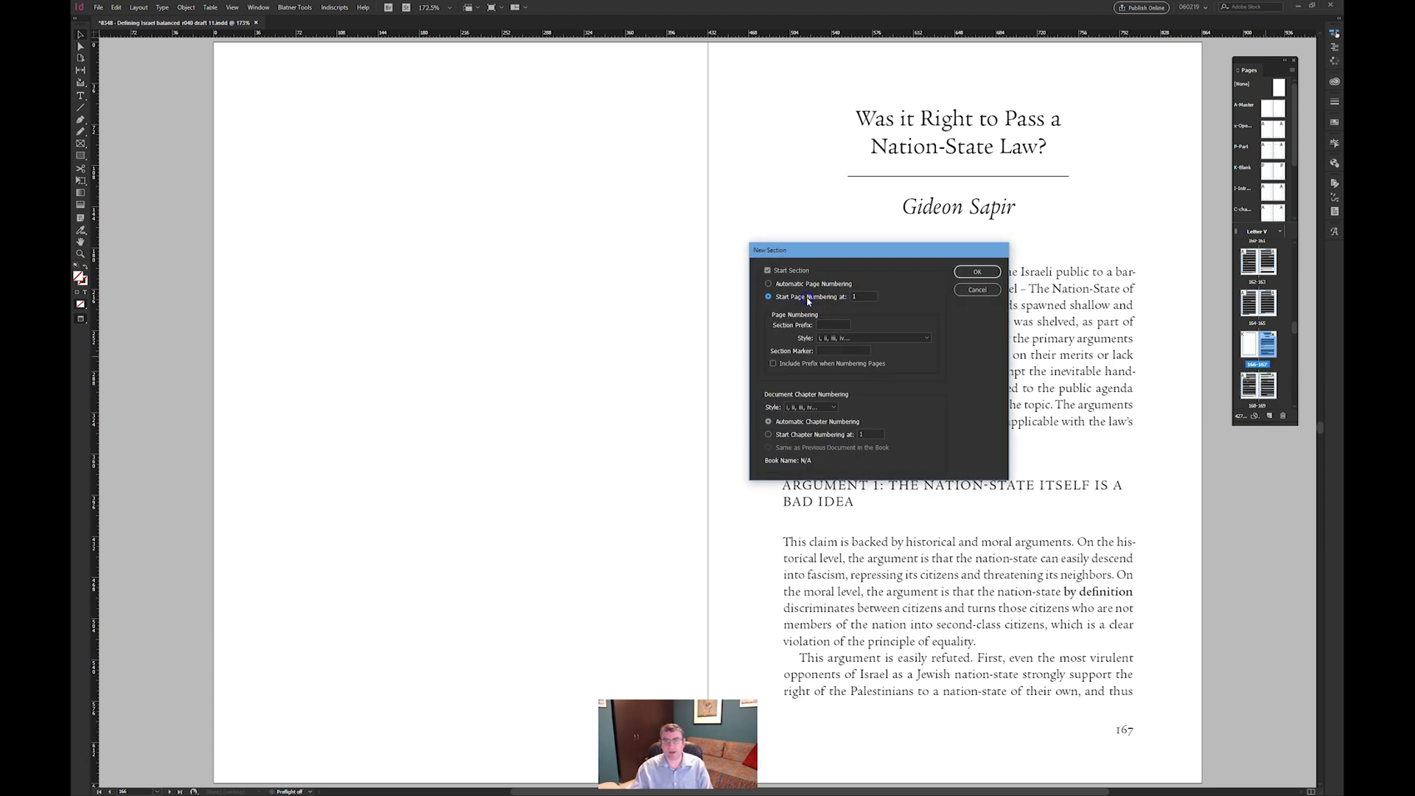
left_click(872, 337)
left_click(830, 348)
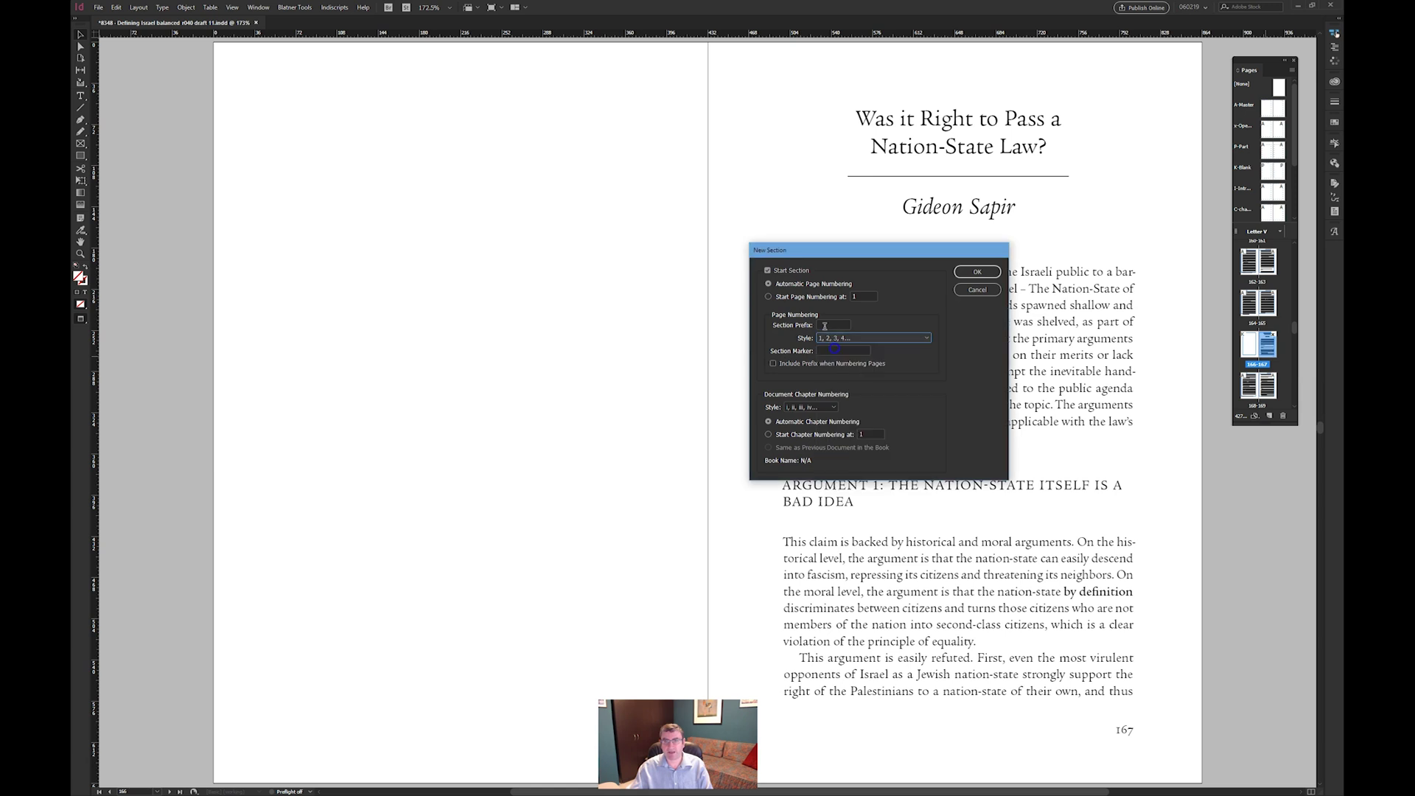
left_click(978, 272)
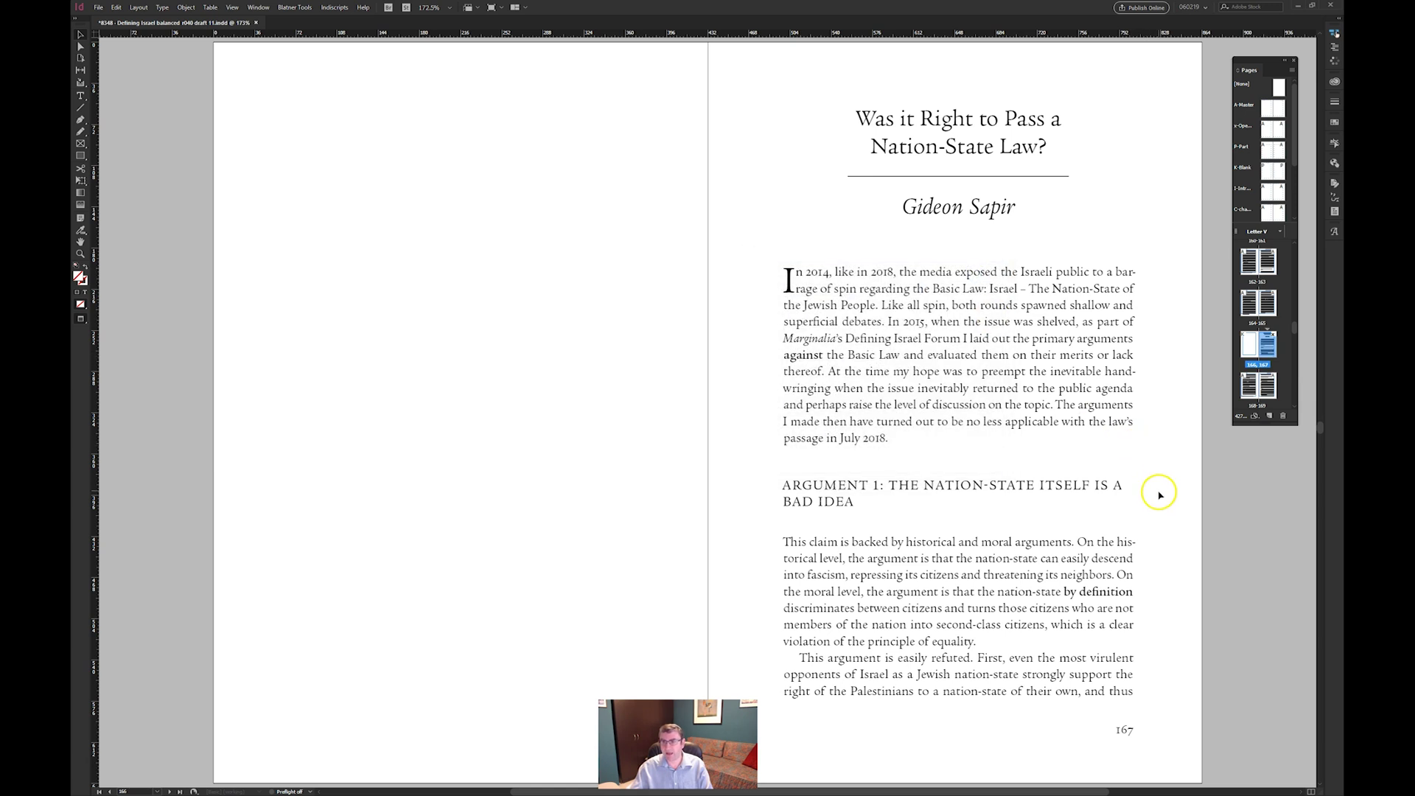
- Check the footnote numbering on the pages after the page 167 chapter opening and return to that opening
key("alt+Page_Down")
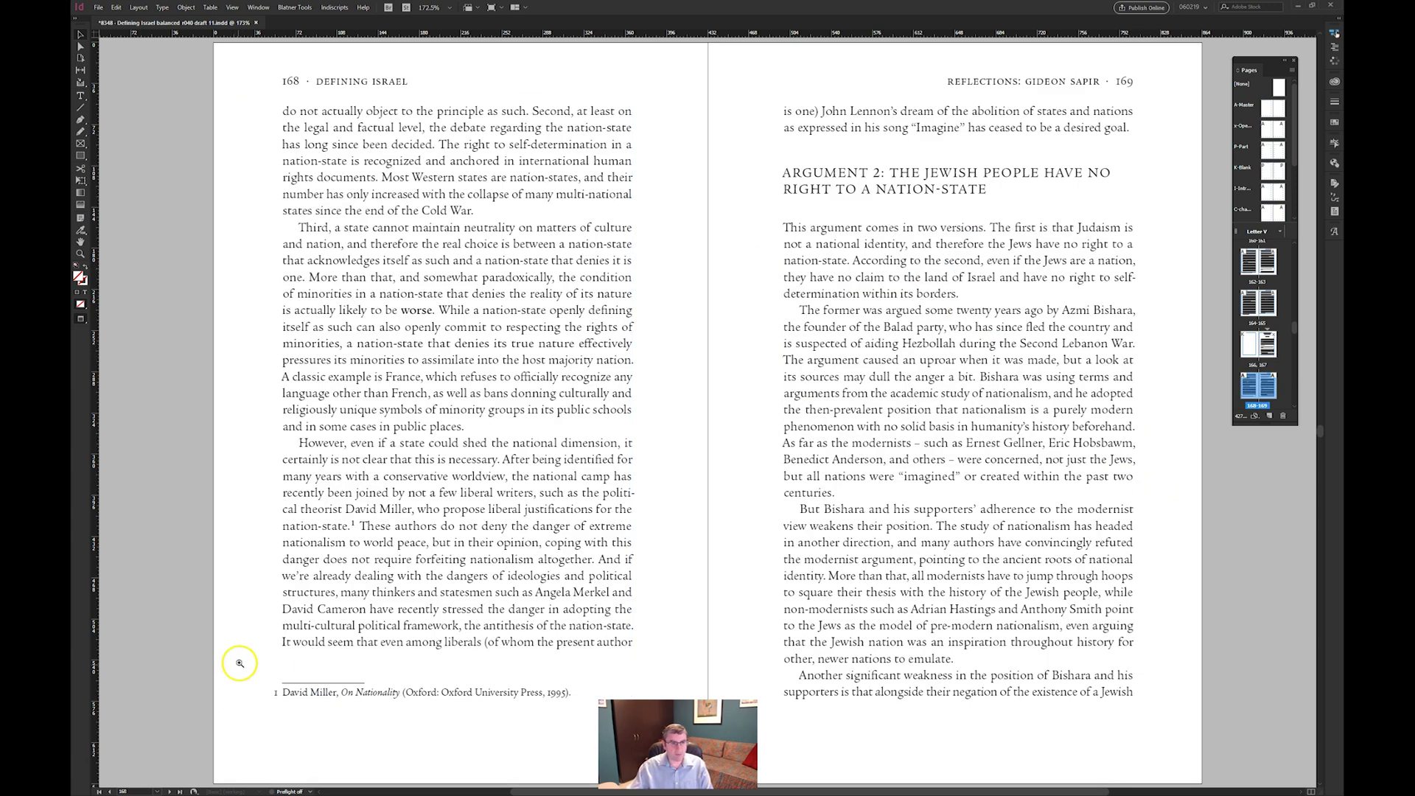
left_click_drag(239, 662, 387, 743)
key("ctrl+alt+0")
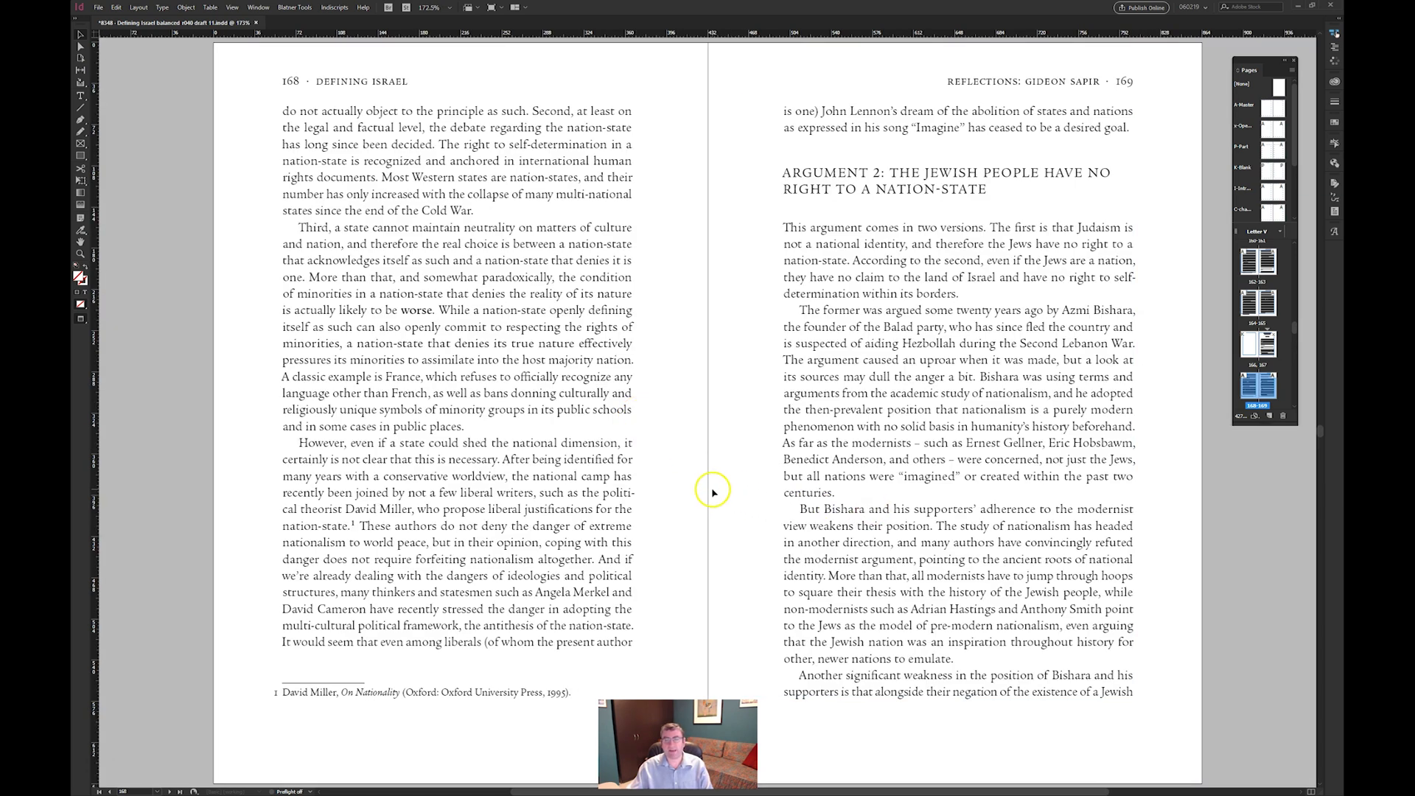
key("alt+Page_Down")
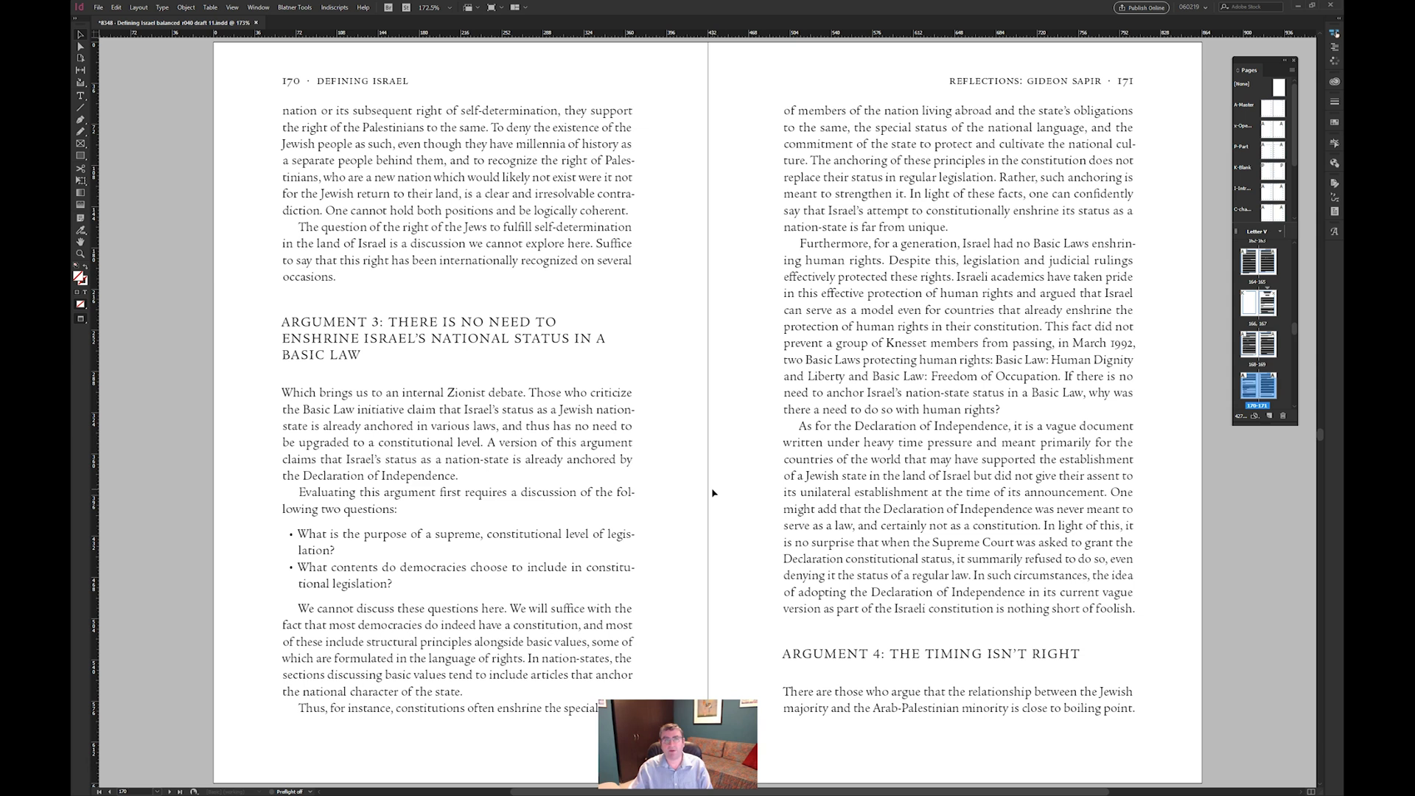
key("alt+Page_Down")
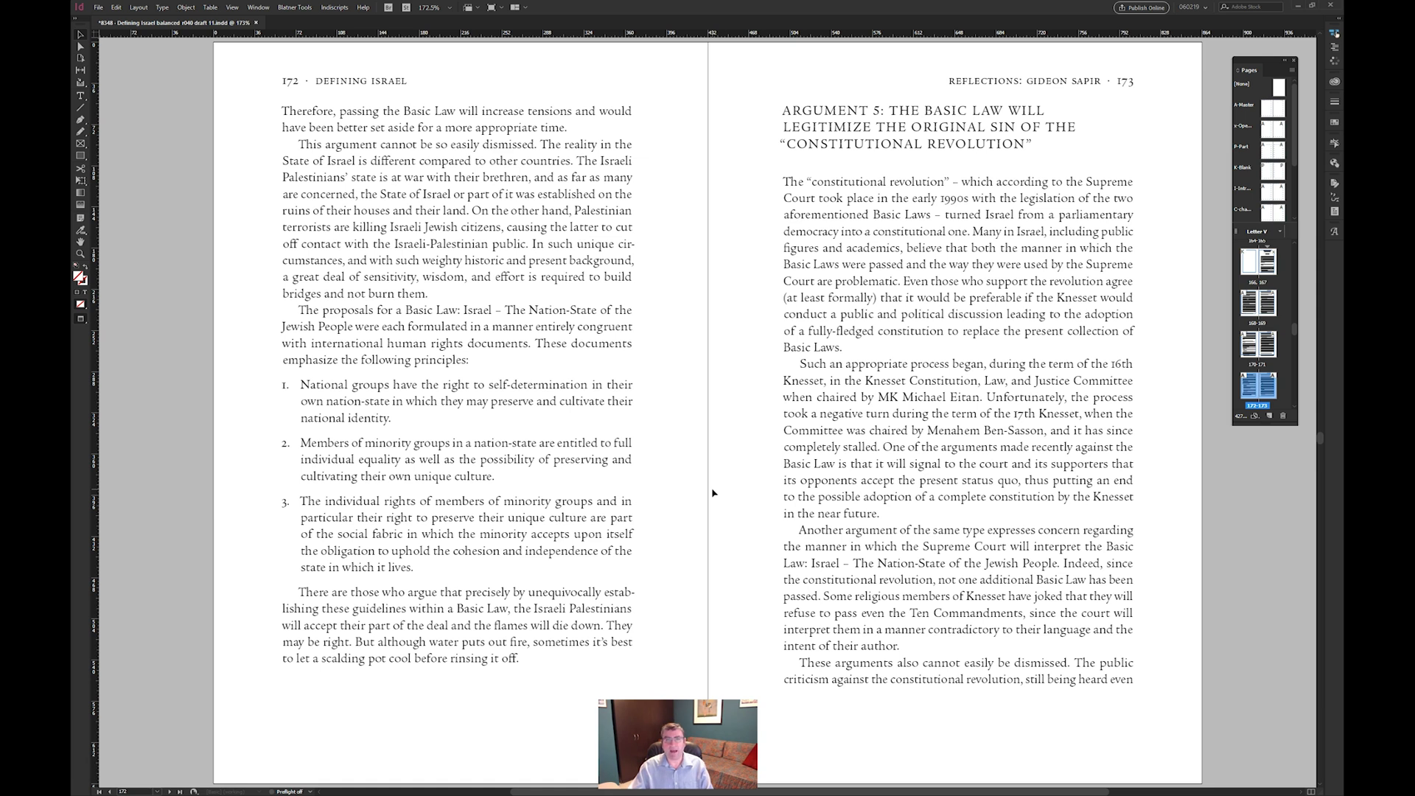
key("alt+Page_Up")
key("alt+Page_Up")
key("alt+Page_Up")
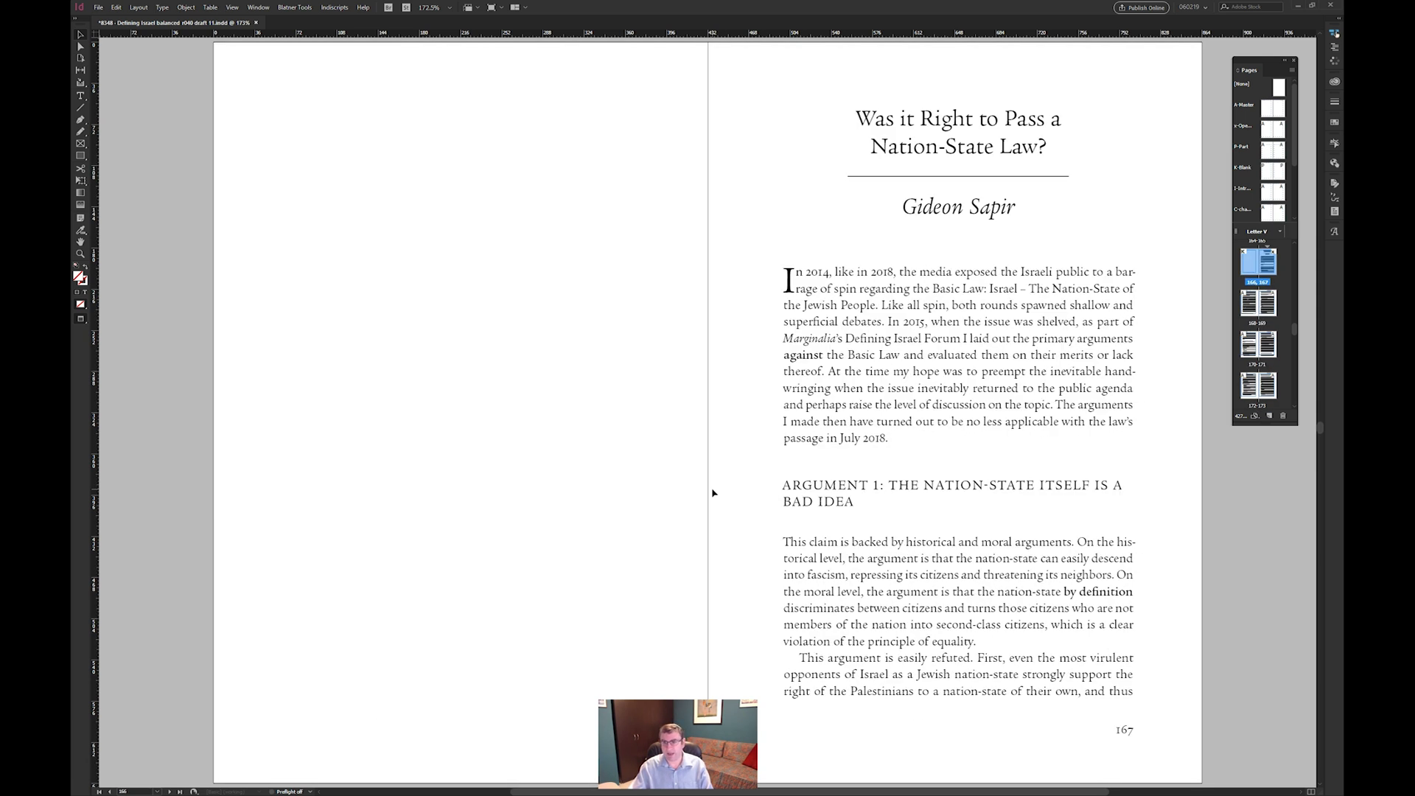
- Return to the chapter opening on page 167 and start the Sections Stuff script
scroll(1225, 298, "up", 2)
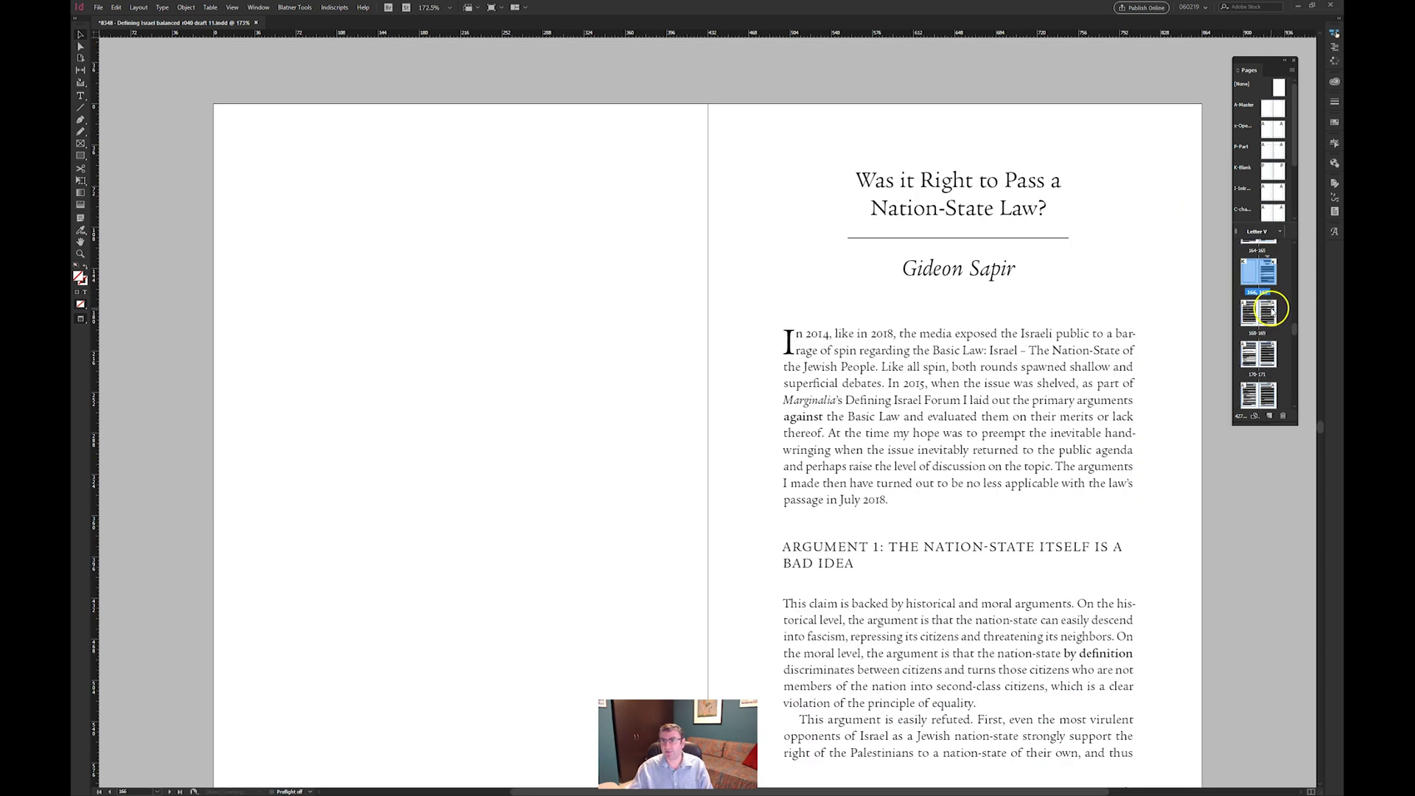
scroll(1272, 314, "up", 2)
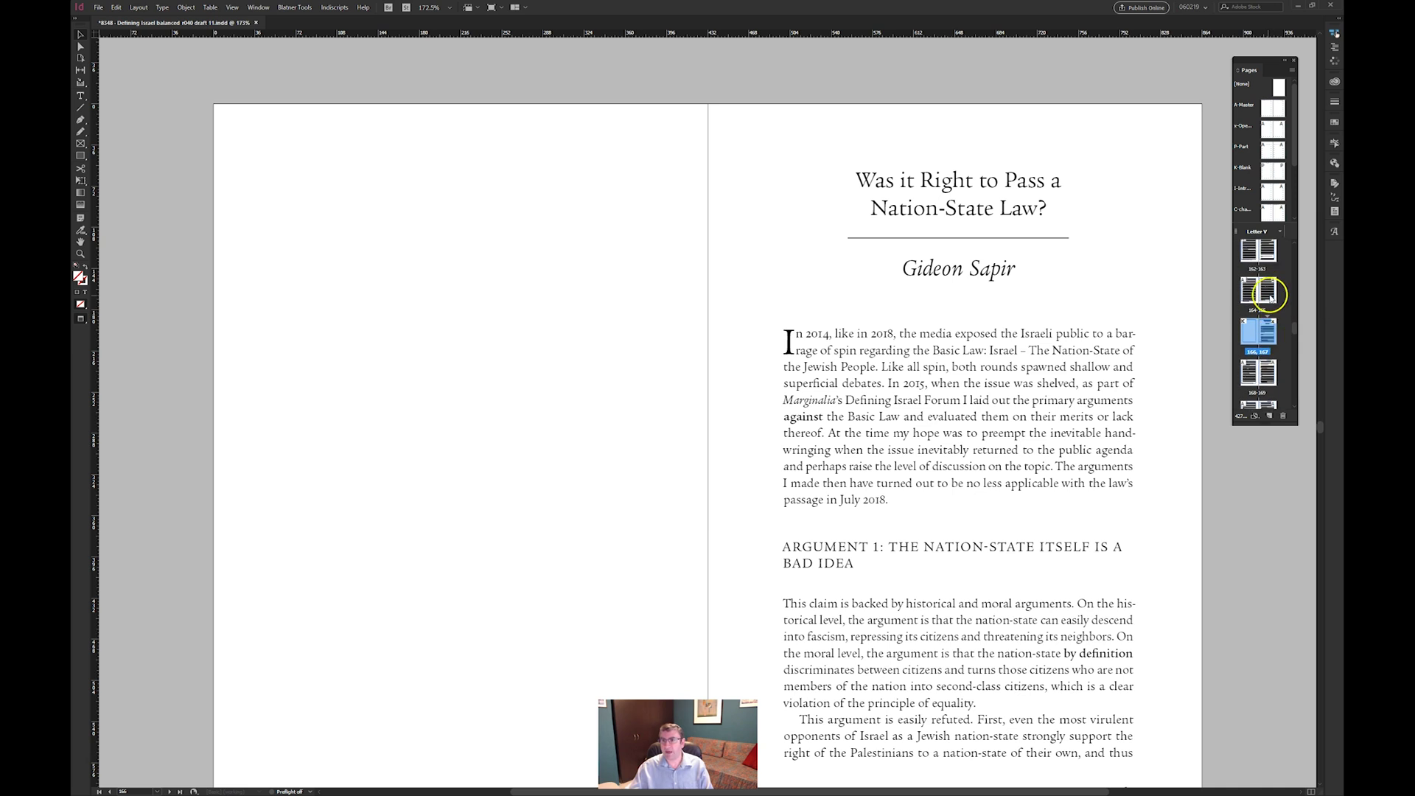
double_click(1267, 332)
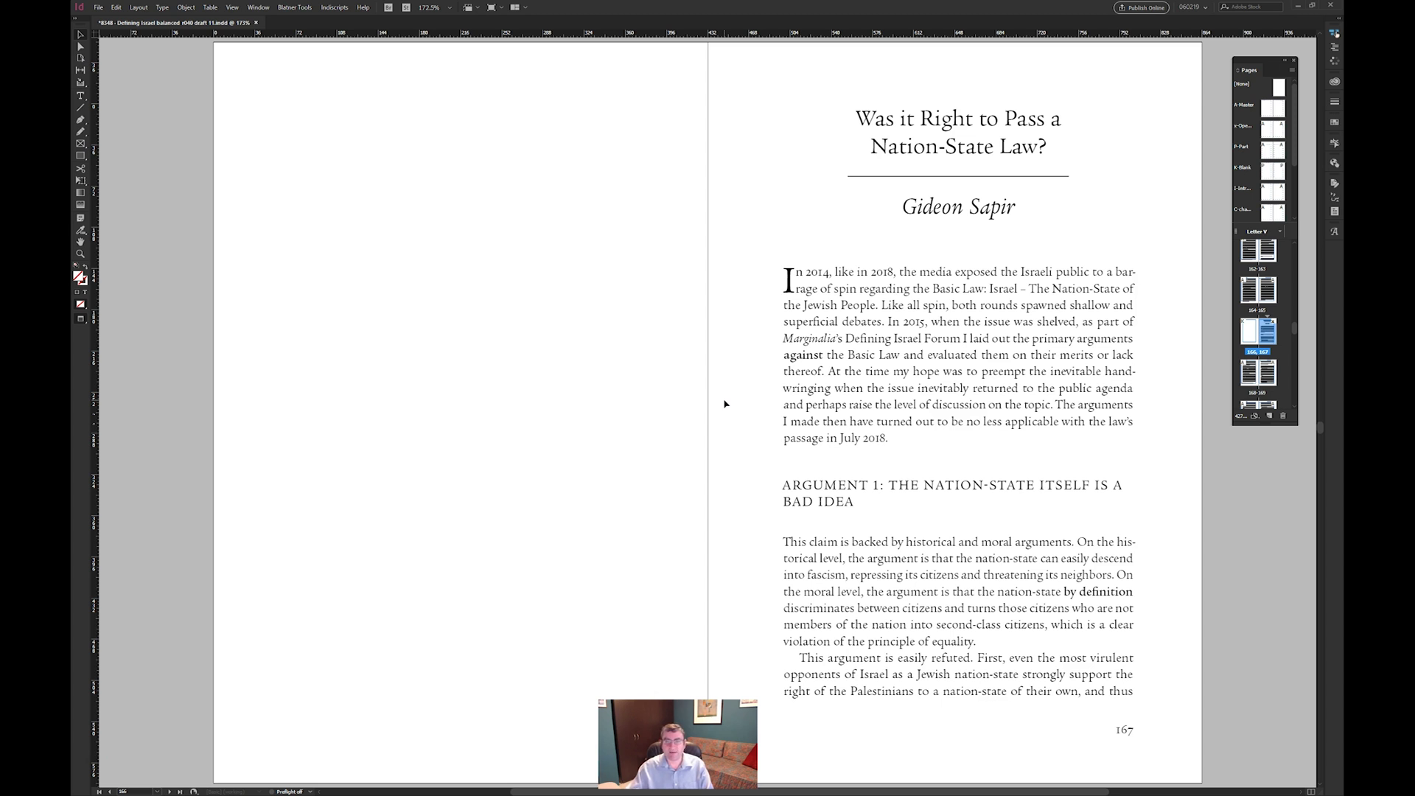
left_click(244, 438)
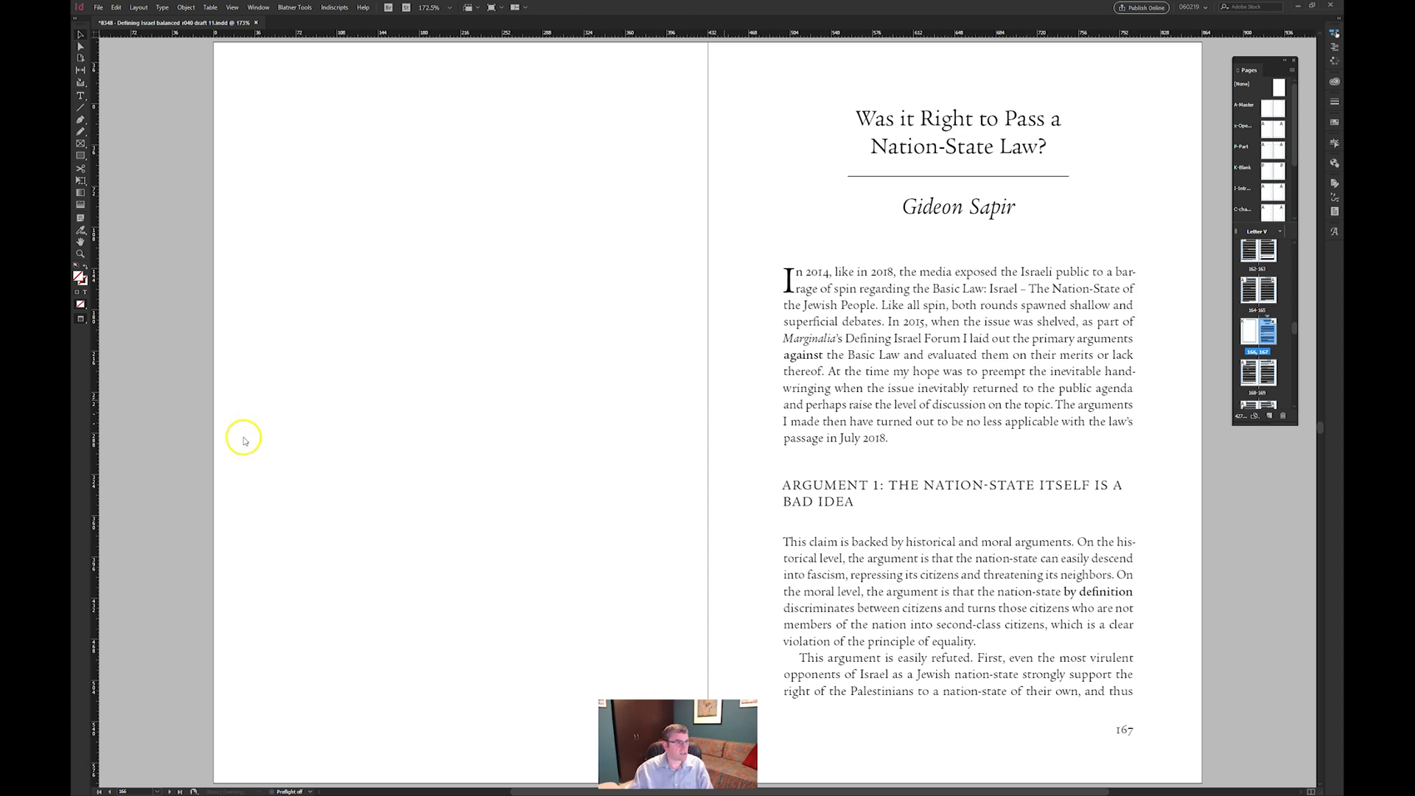
left_click_drag(214, 387, 719, 304)
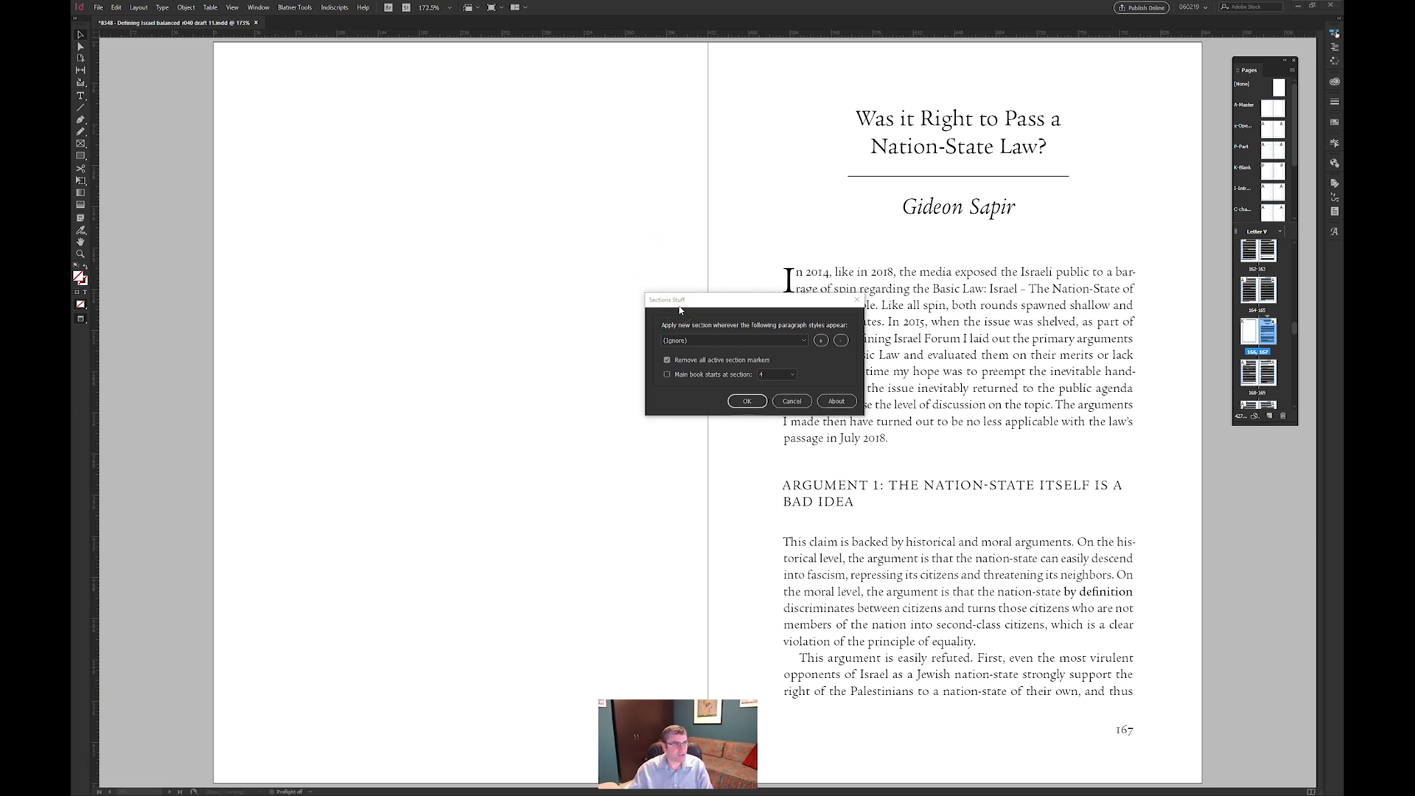
left_click_drag(764, 304, 721, 263)
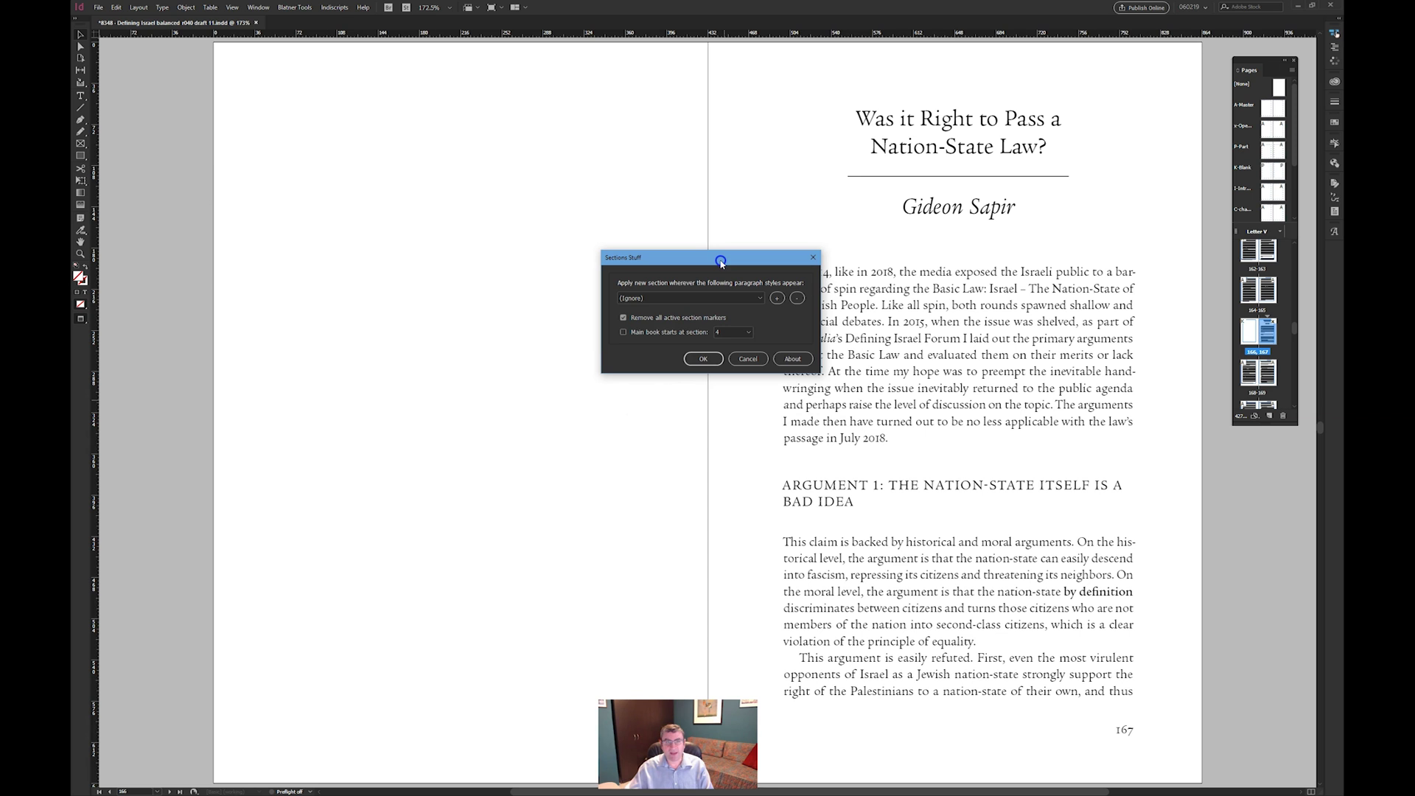
- Choose Part number as the first paragraph style wherever a new section is applied
left_click(741, 299)
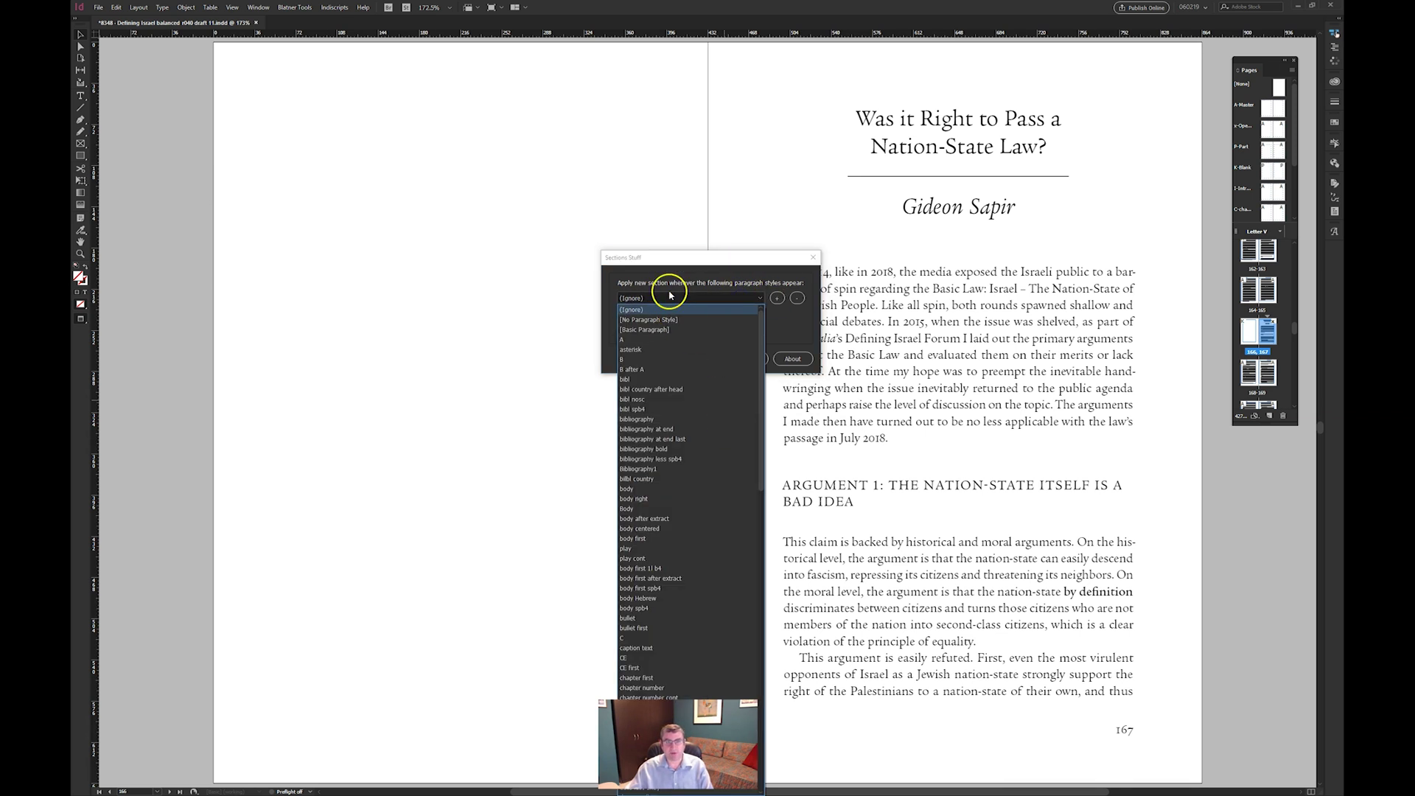
left_click(667, 259)
left_click_drag(666, 260, 941, 99)
left_click(931, 133)
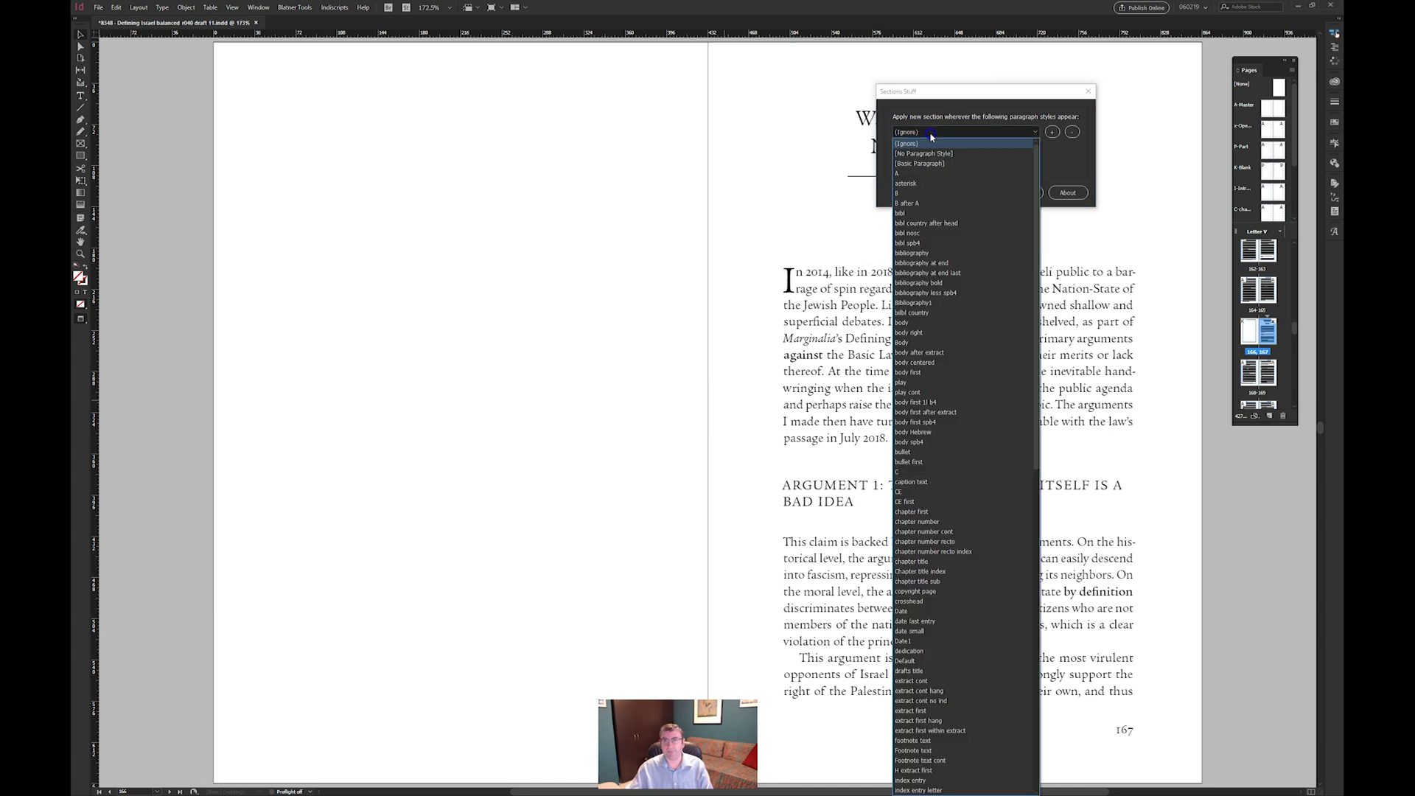
scroll(951, 484, "down", 10)
left_click(948, 489)
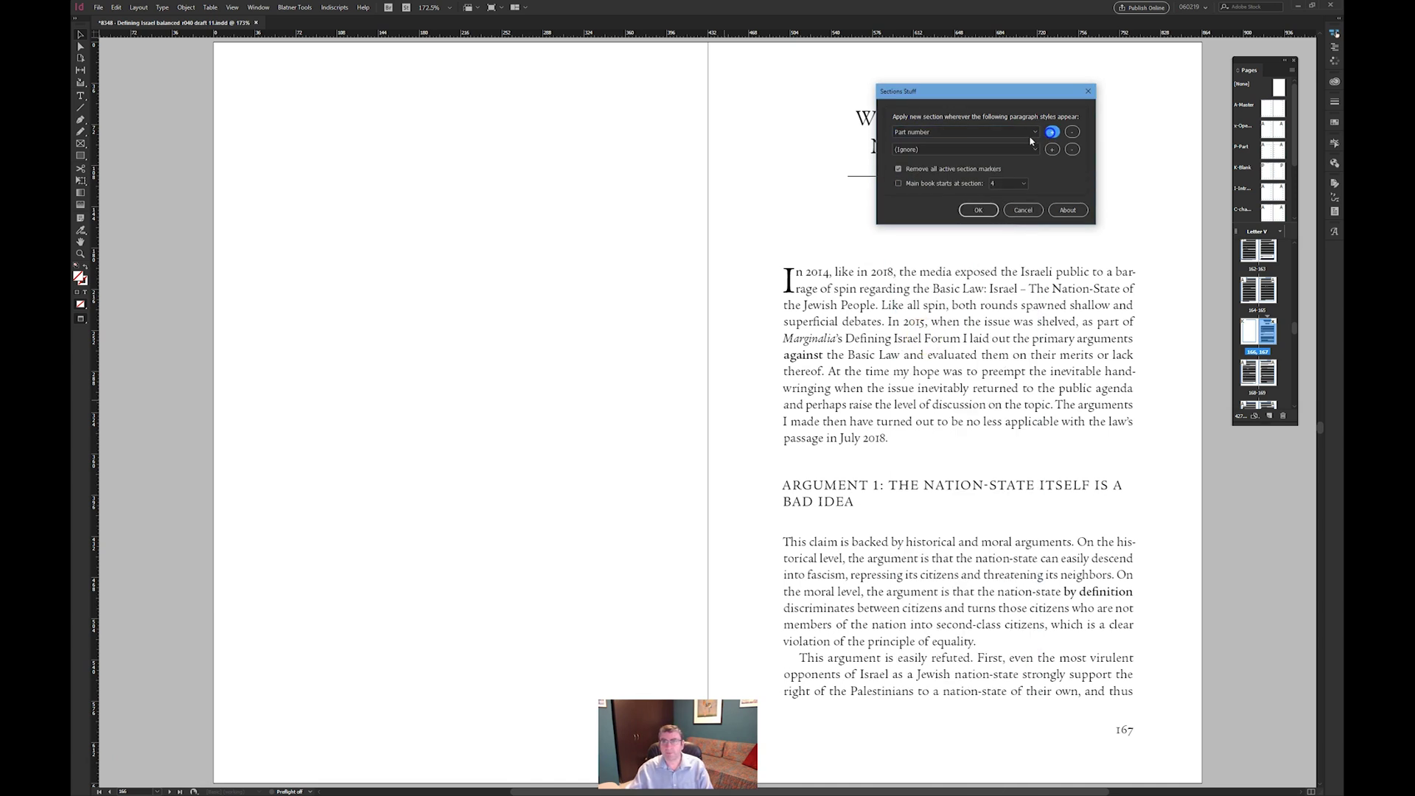
- Add the chapter number and drafts title paragraph styles to the styles that start a new section
left_click(966, 149)
left_click(939, 538)
left_click(1052, 148)
left_click(965, 167)
left_click(928, 704)
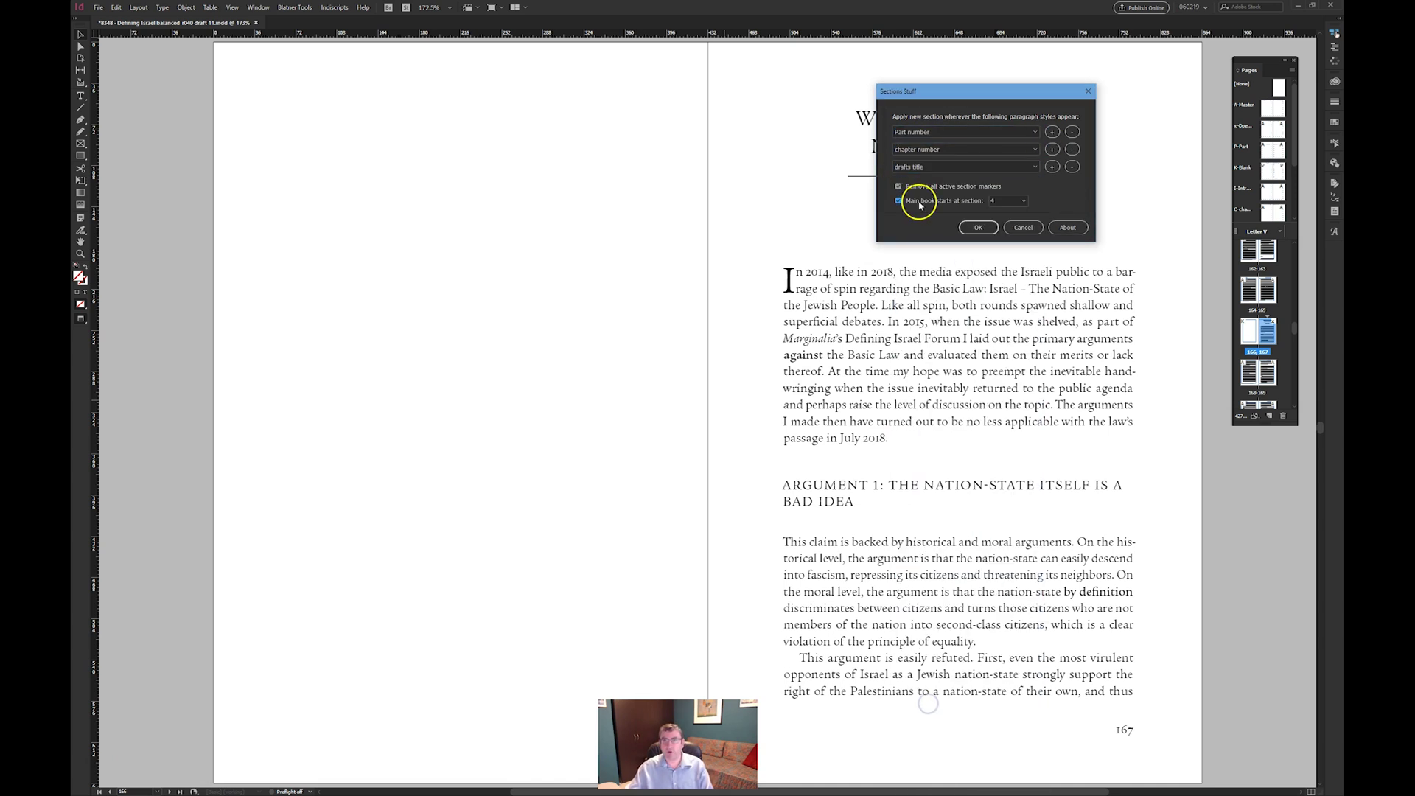
- Apply the sections by script, removing all active section markers and starting the main book at section 4
left_click_drag(959, 97, 869, 115)
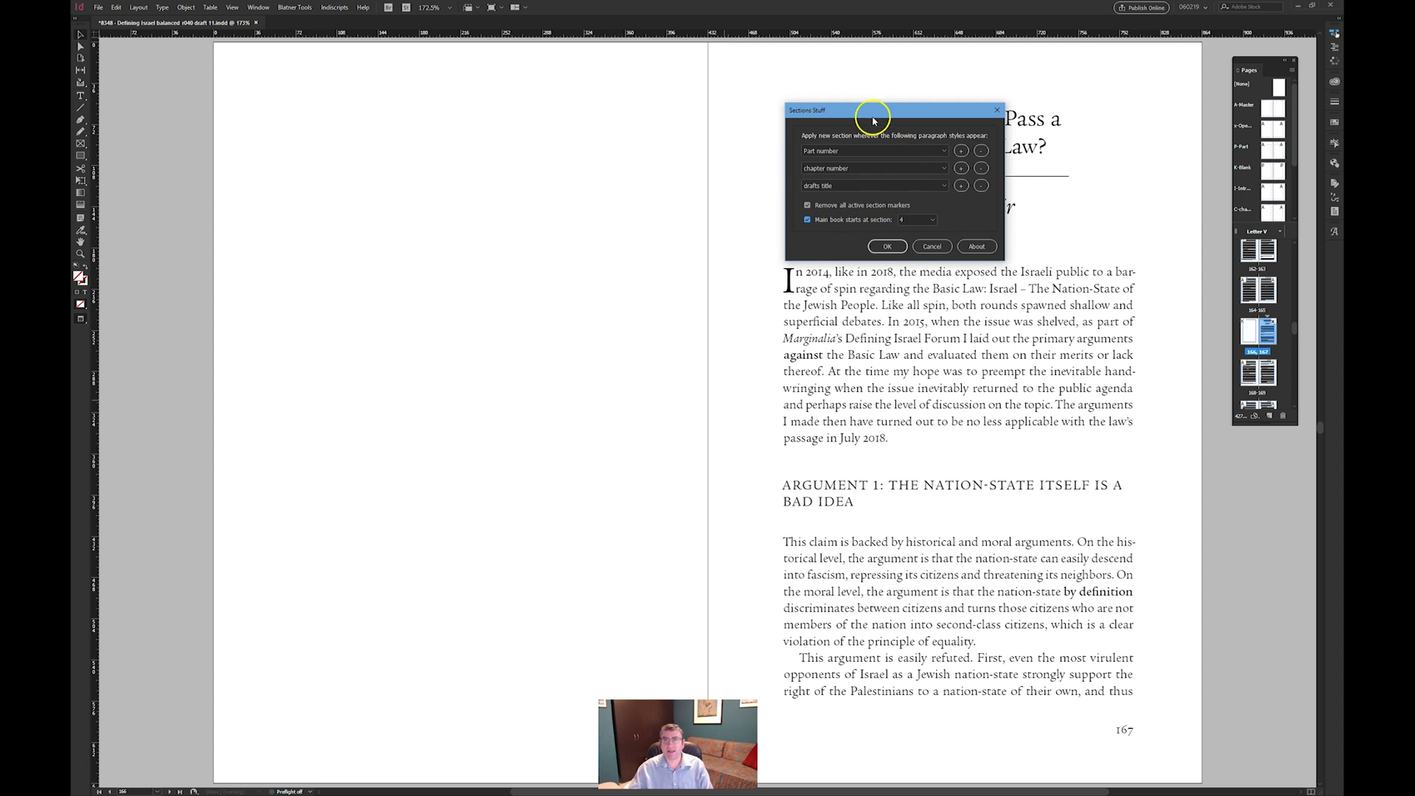
left_click_drag(870, 111, 854, 154)
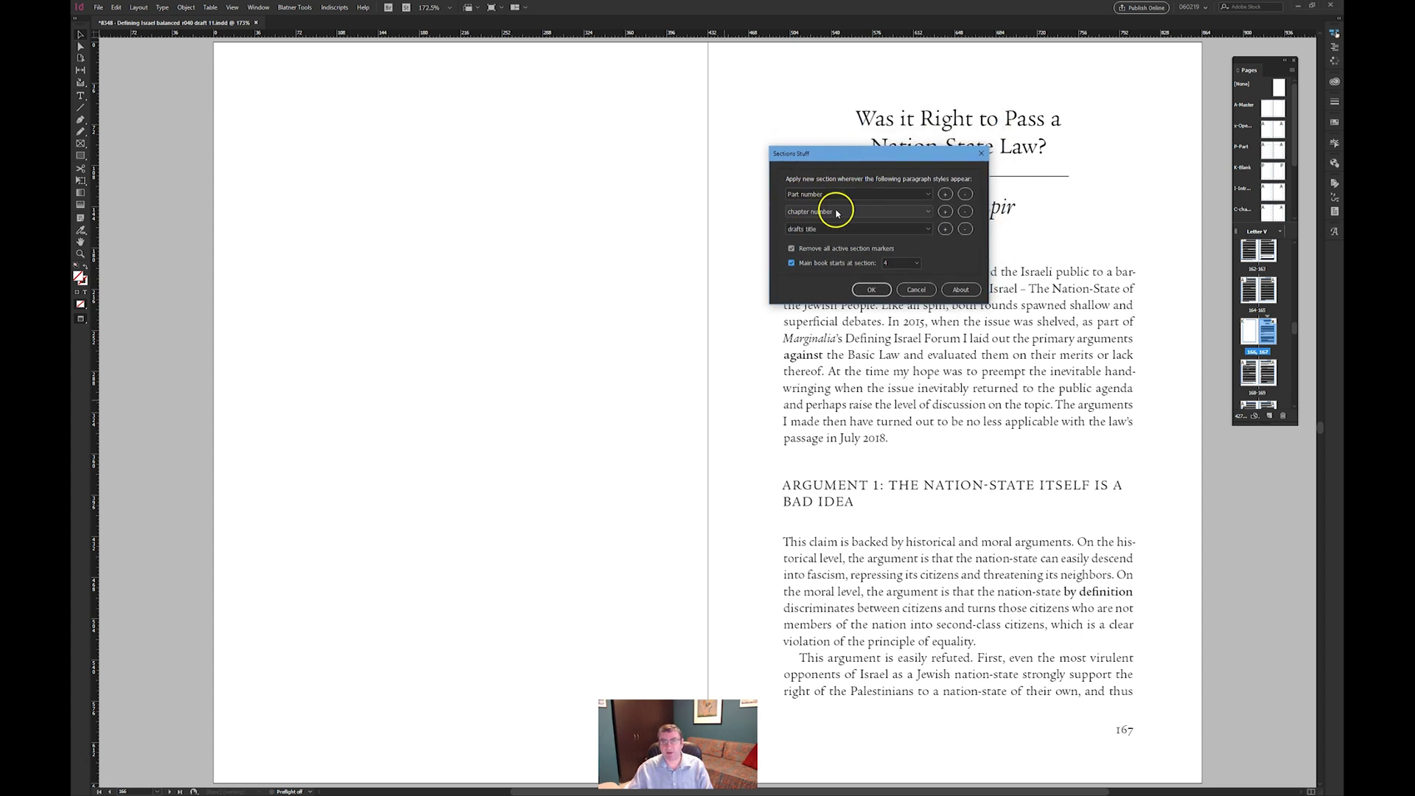
left_click_drag(822, 153, 854, 252)
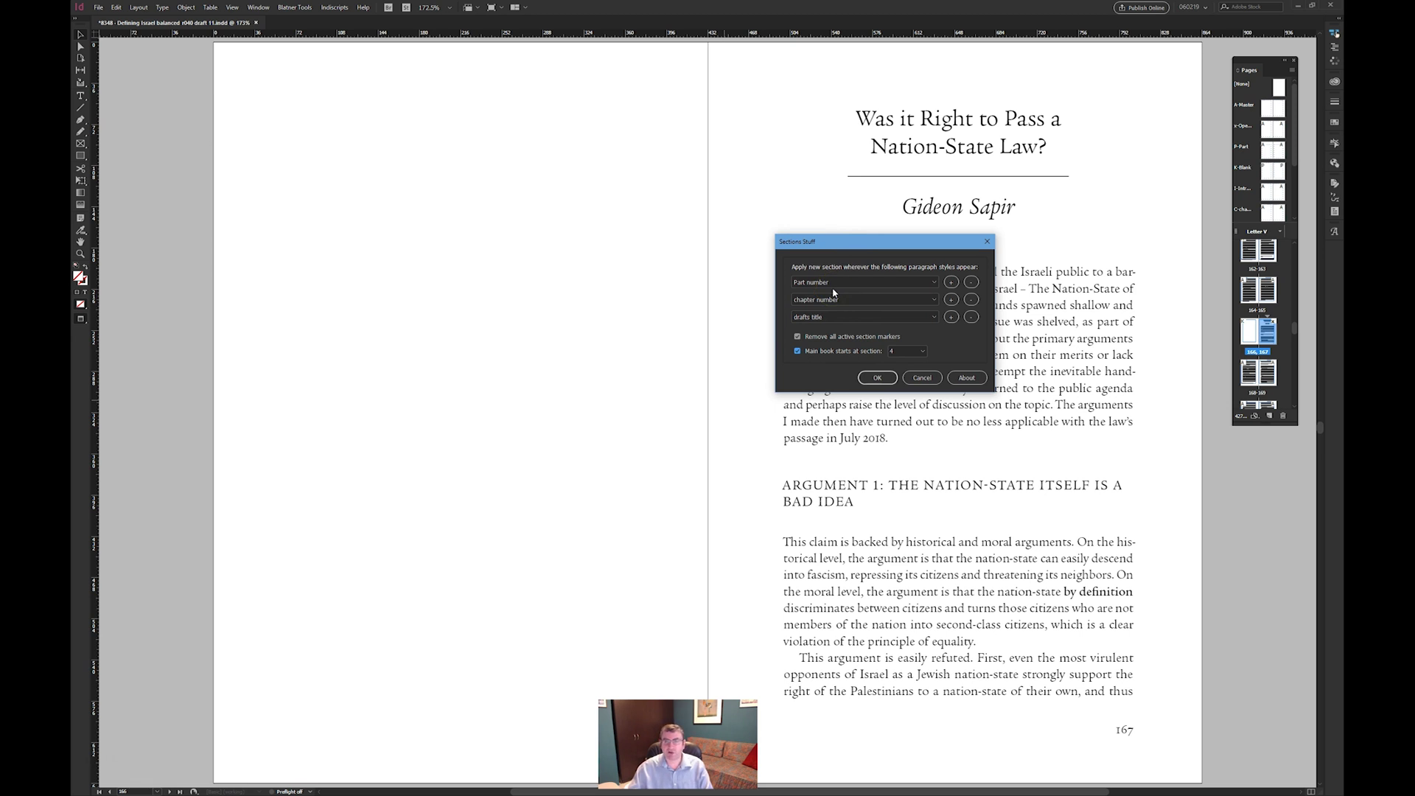
left_click(878, 377)
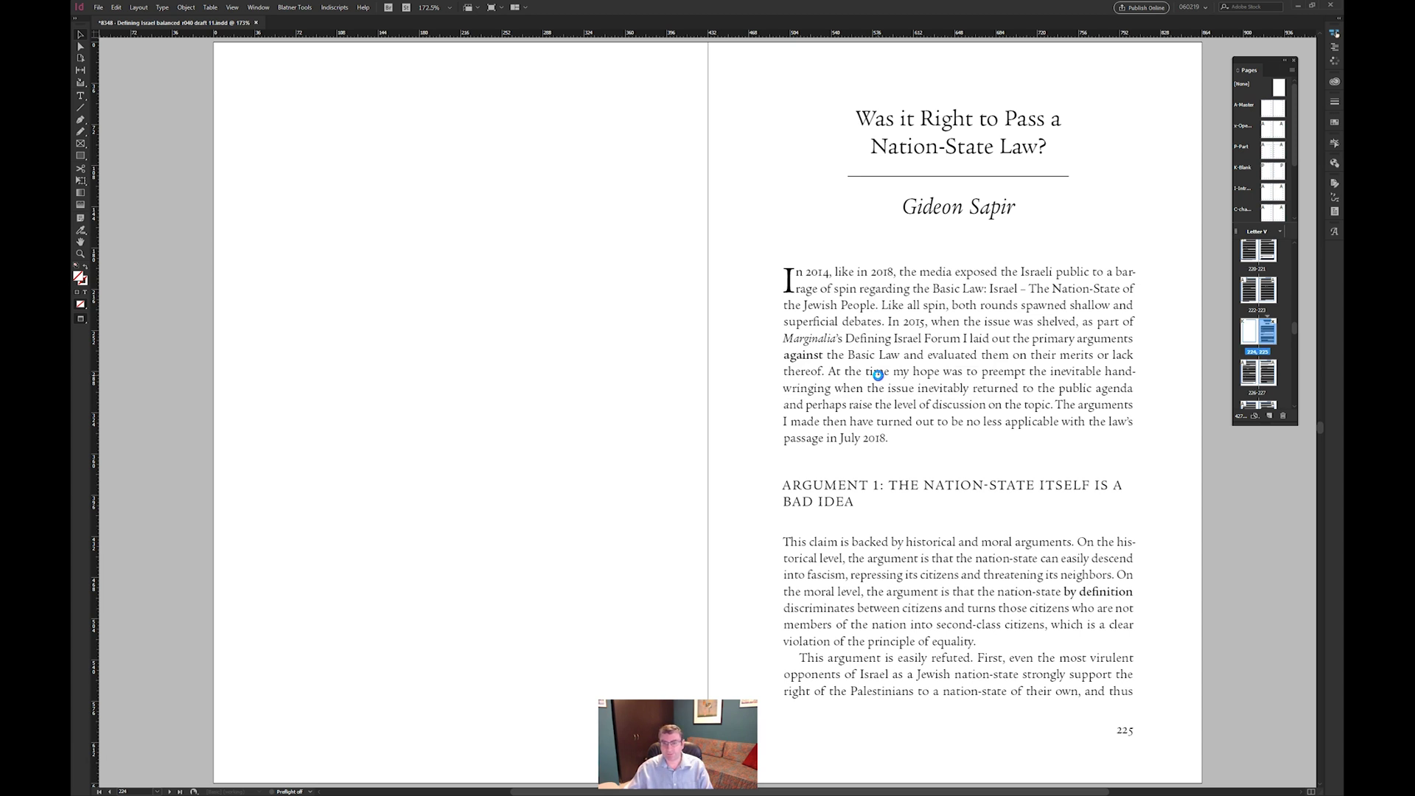
left_click(754, 438)
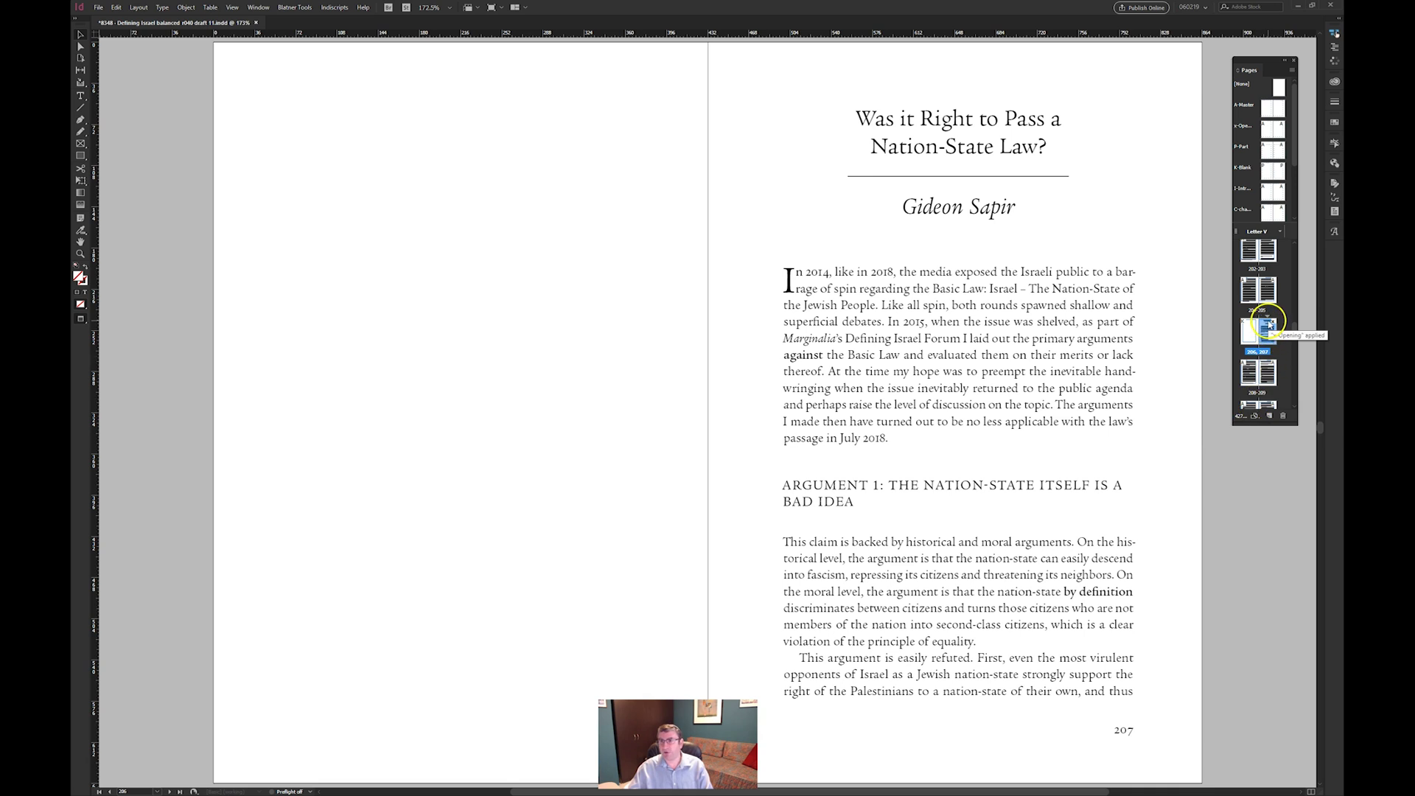
- Find the next chapter opening, on page 217, and check the number of its first footnote
scroll(1271, 334, "down", 1)
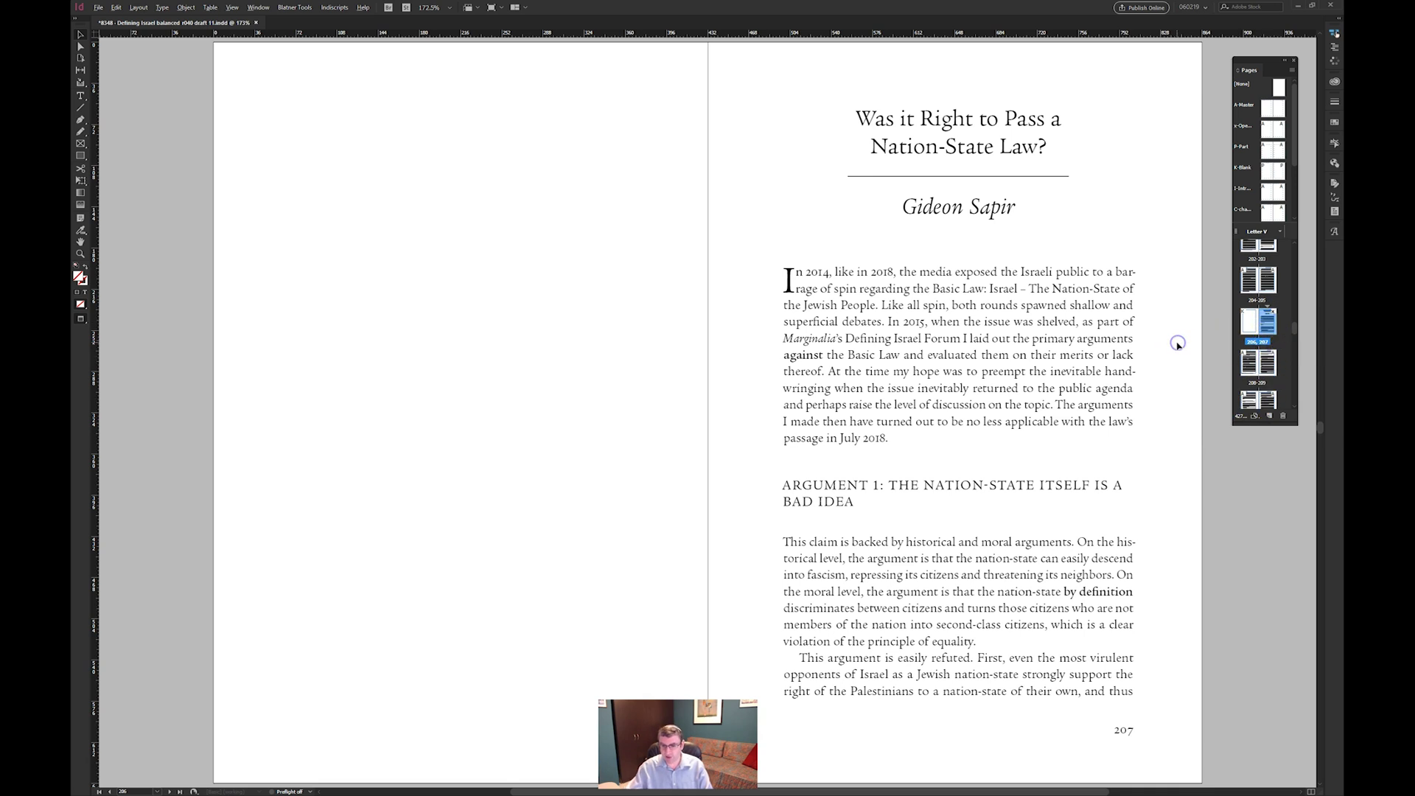
key("Page_Down")
key("Page_Down")
key("Page_Down")
key("Page_Down")
key("Page_Down")
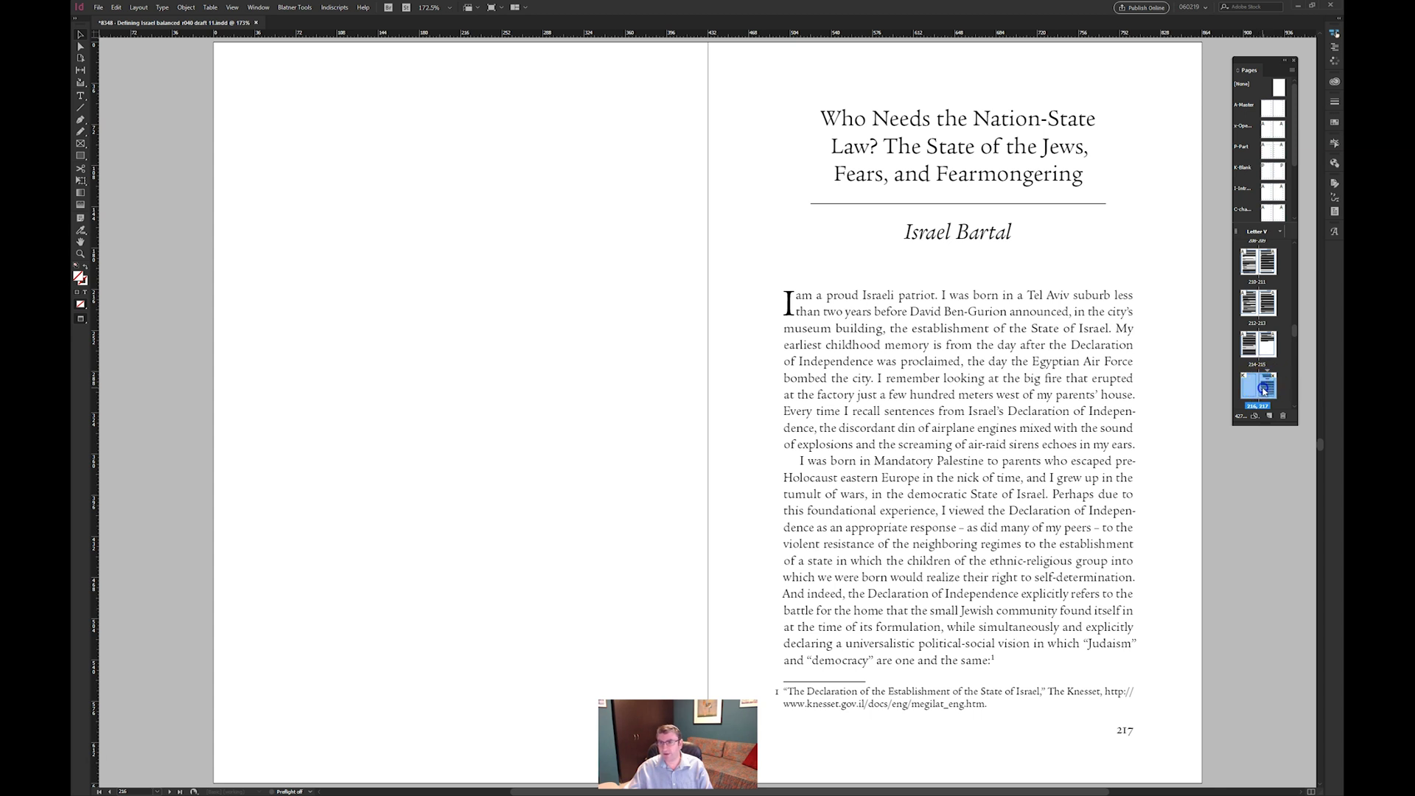
- Check the numbering and section options of page 217 and leave them without changes
left_click(1270, 384)
key("alt+l")
key("n")
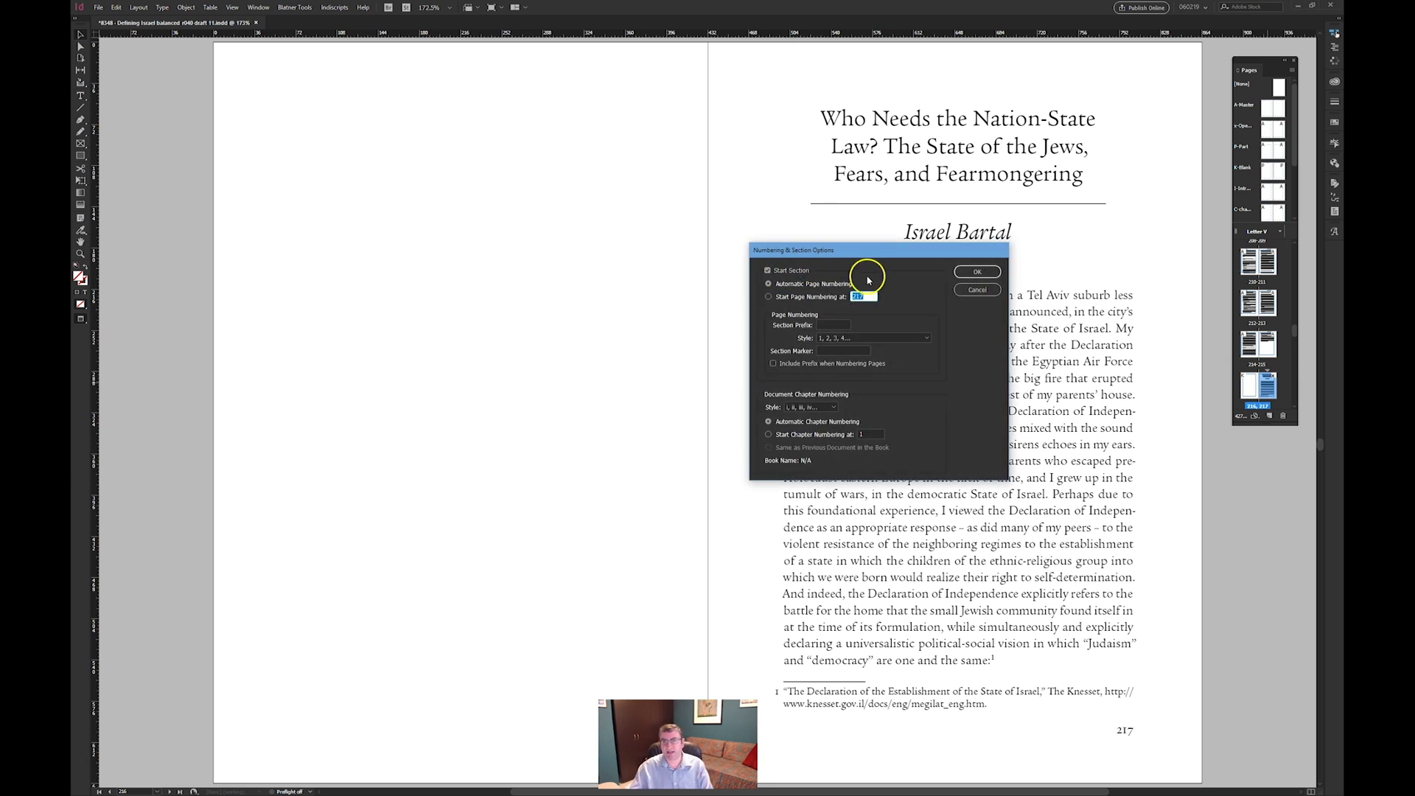
left_click(973, 290)
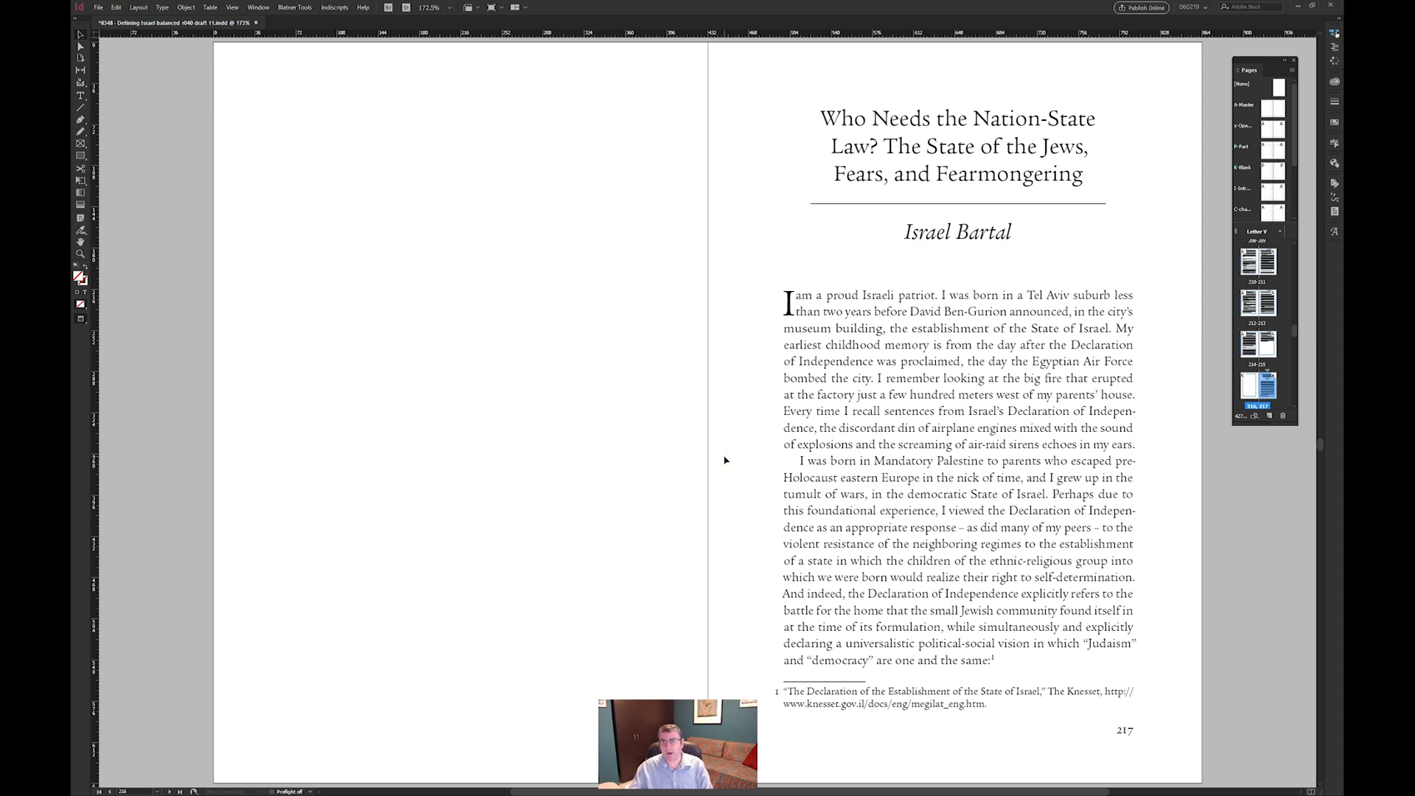
left_click(882, 441)
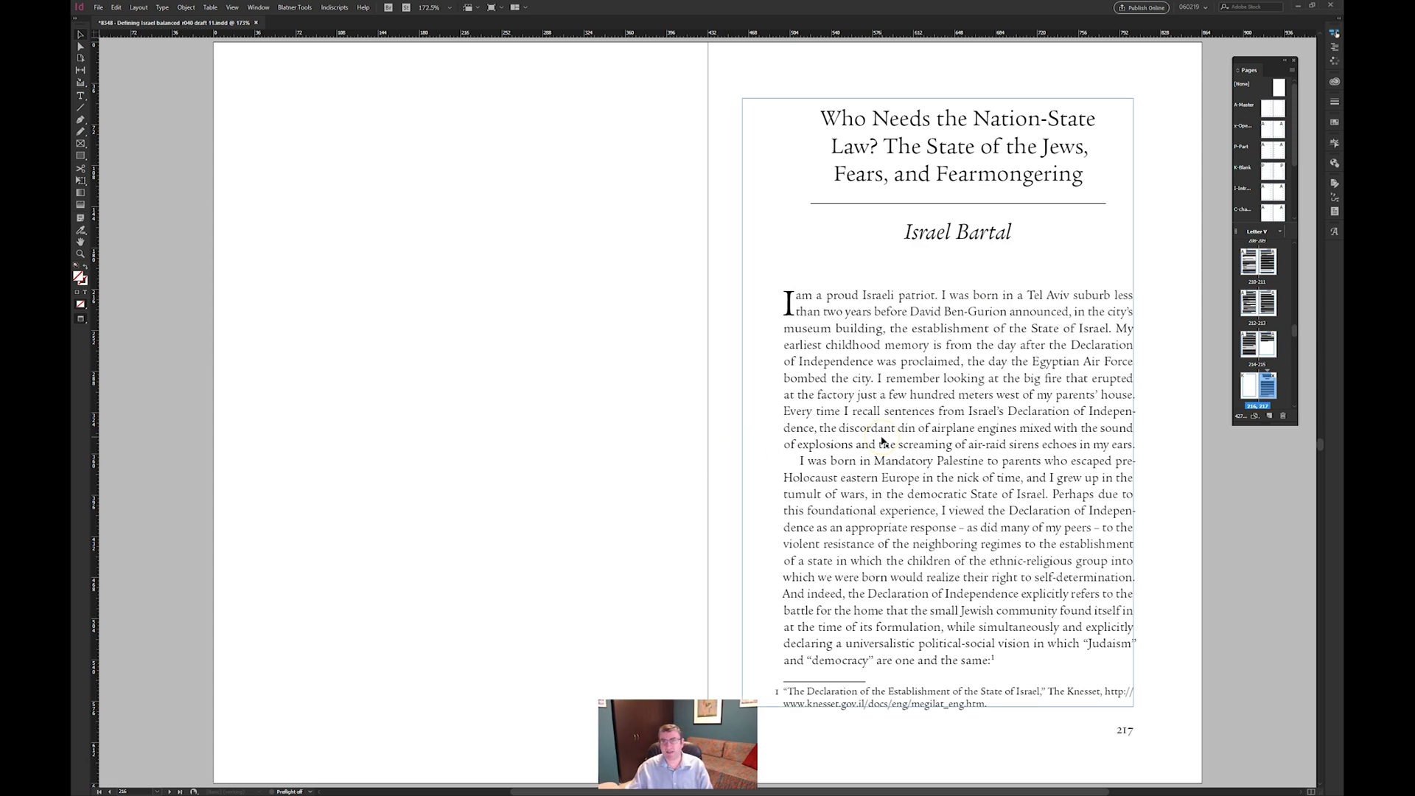
double_click(930, 168)
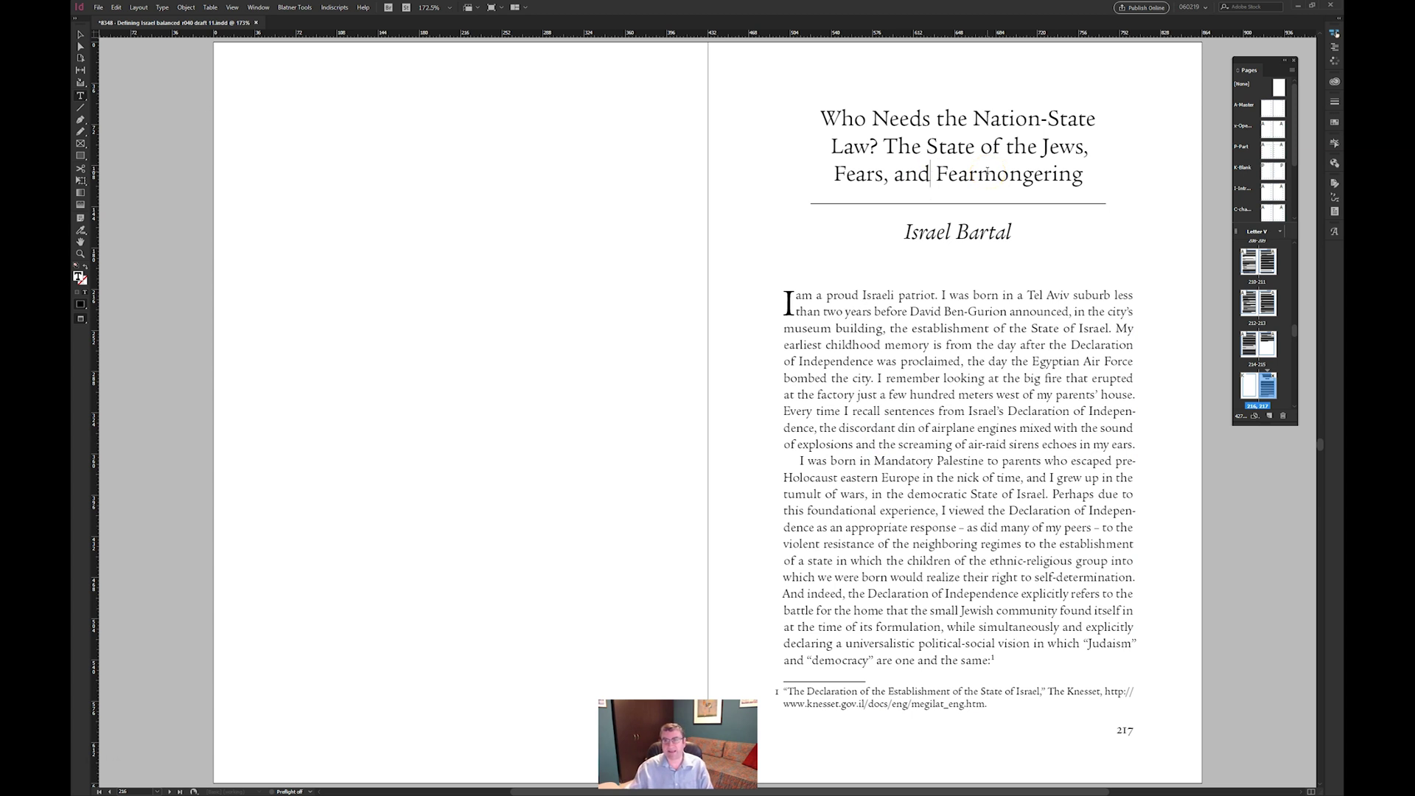
key("Escape")
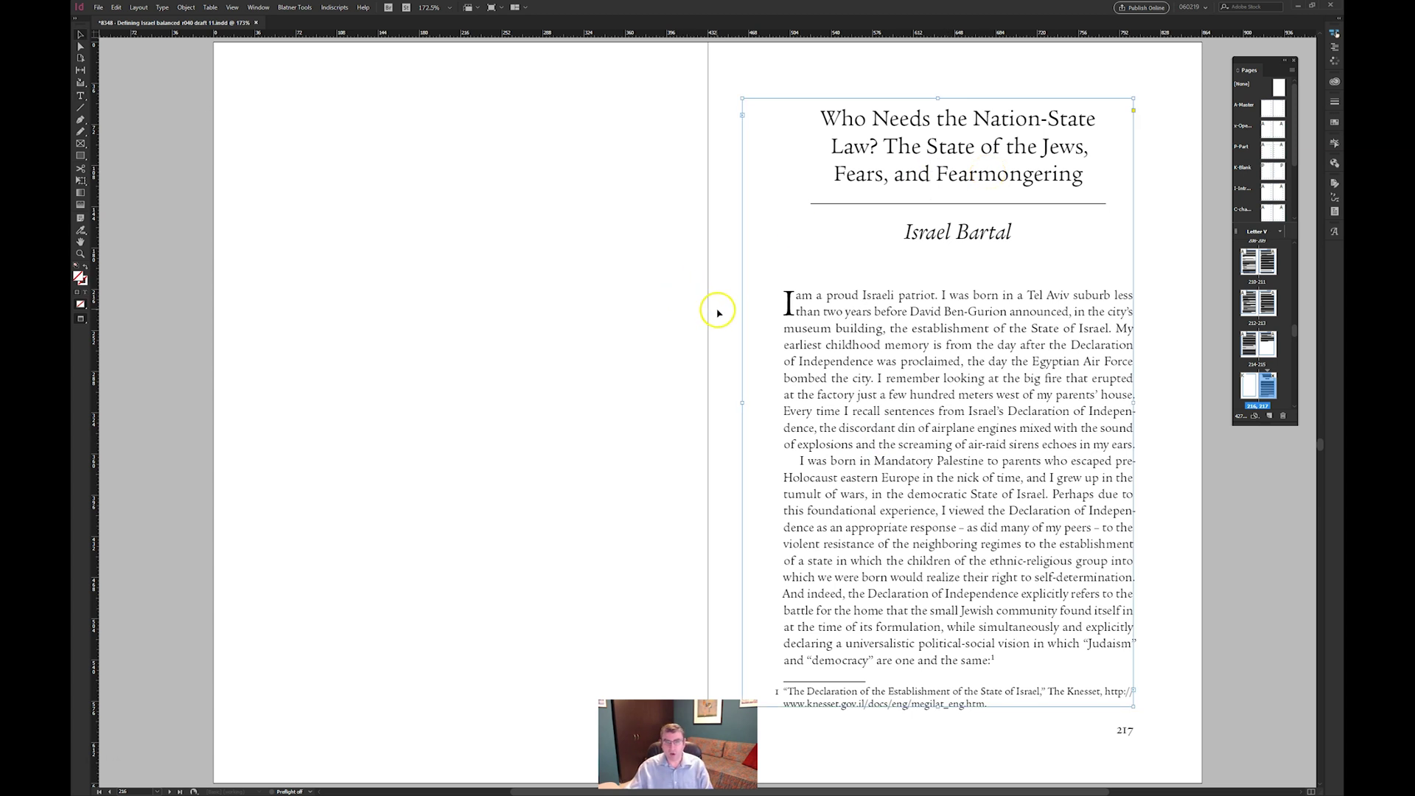
left_click(719, 310)
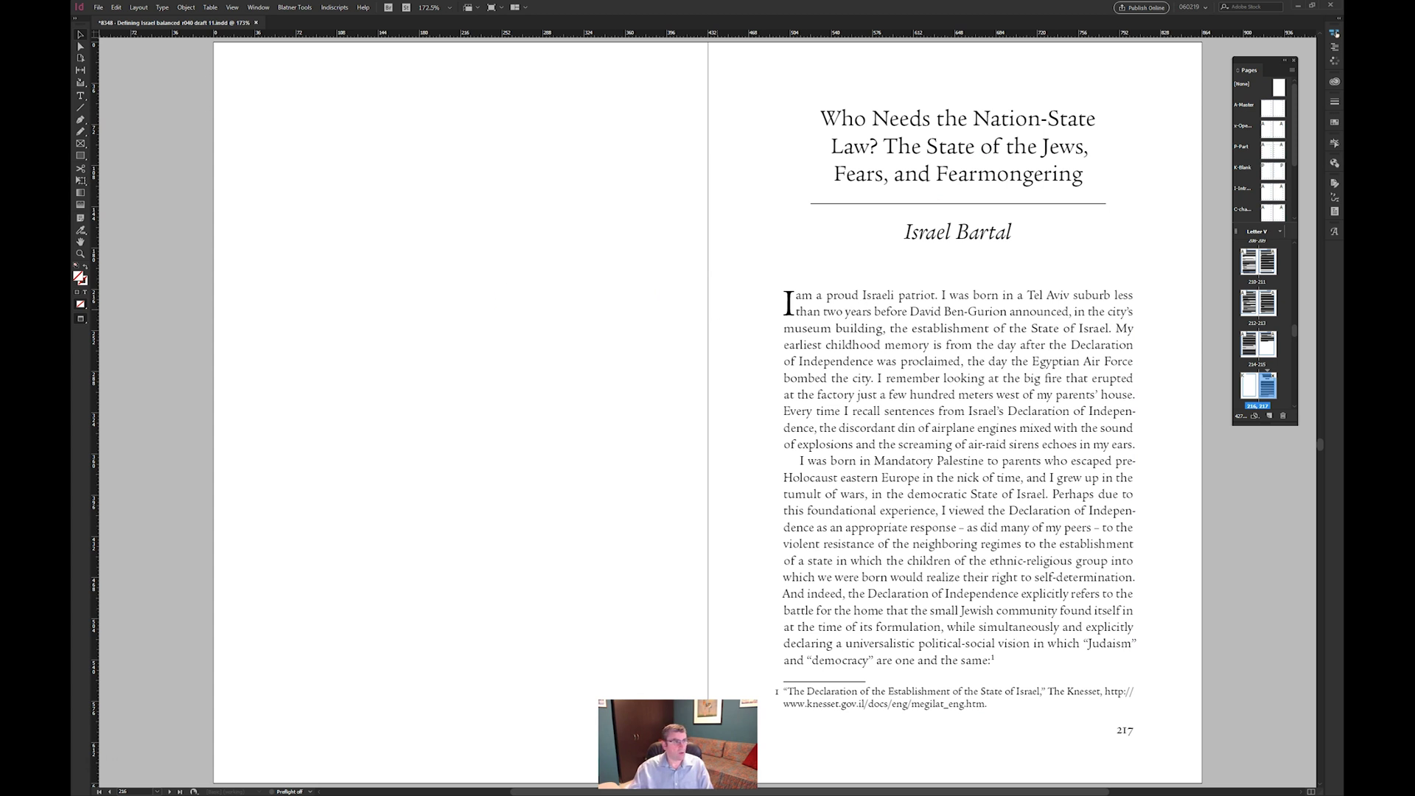